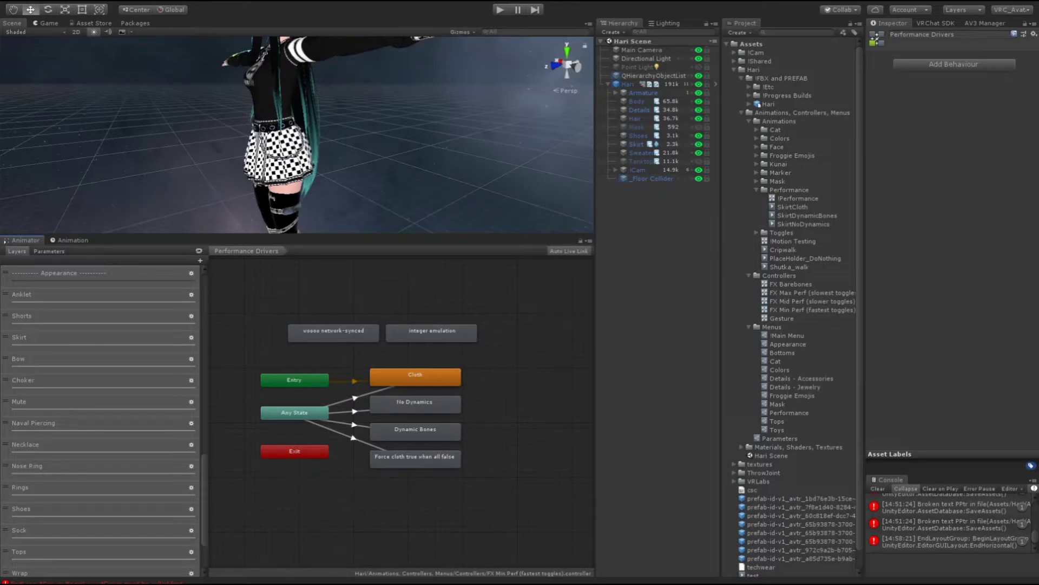
- Look through the animator controller's parameters and layers, down to the Performance section of each list
click(49, 251)
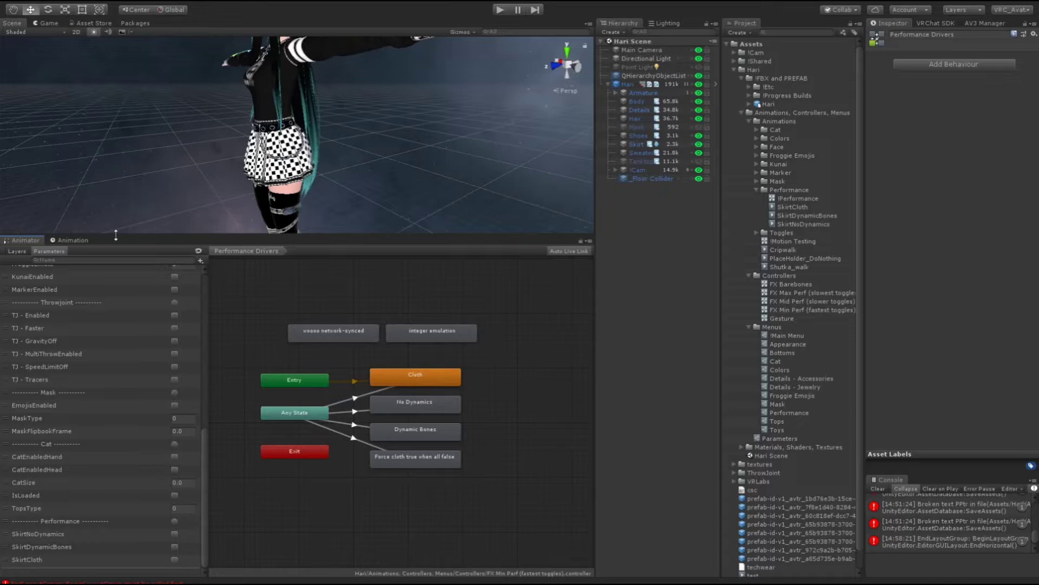
drag(115, 235, 119, 190)
scroll(154, 400, up, 6)
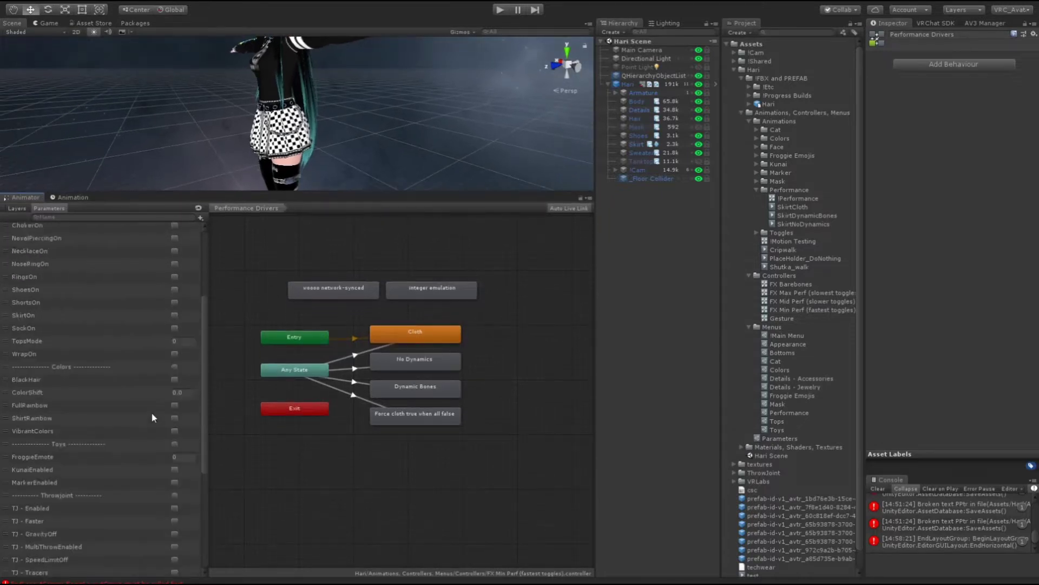
scroll(154, 418, down, 6)
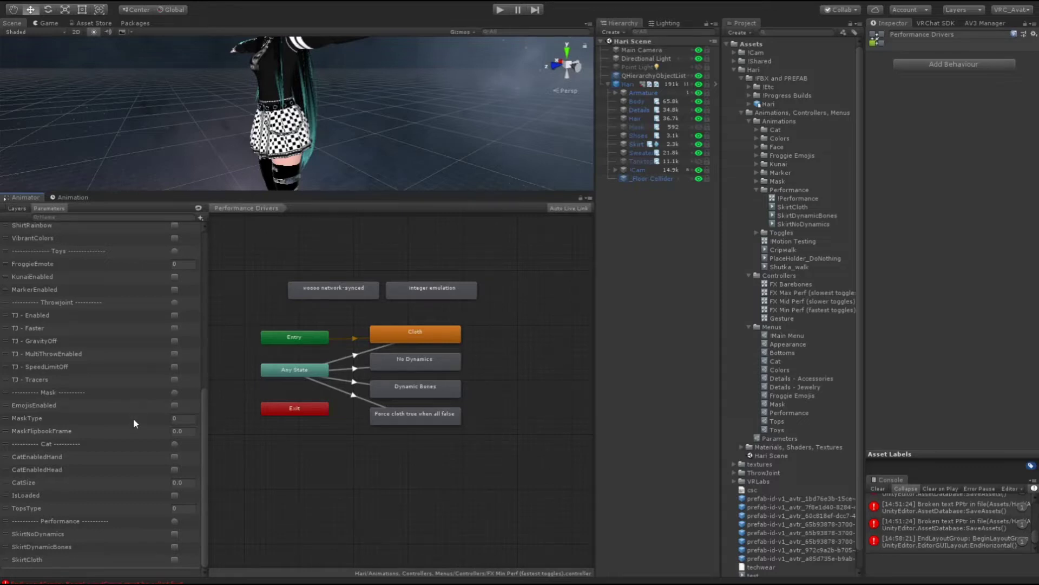
click(23, 209)
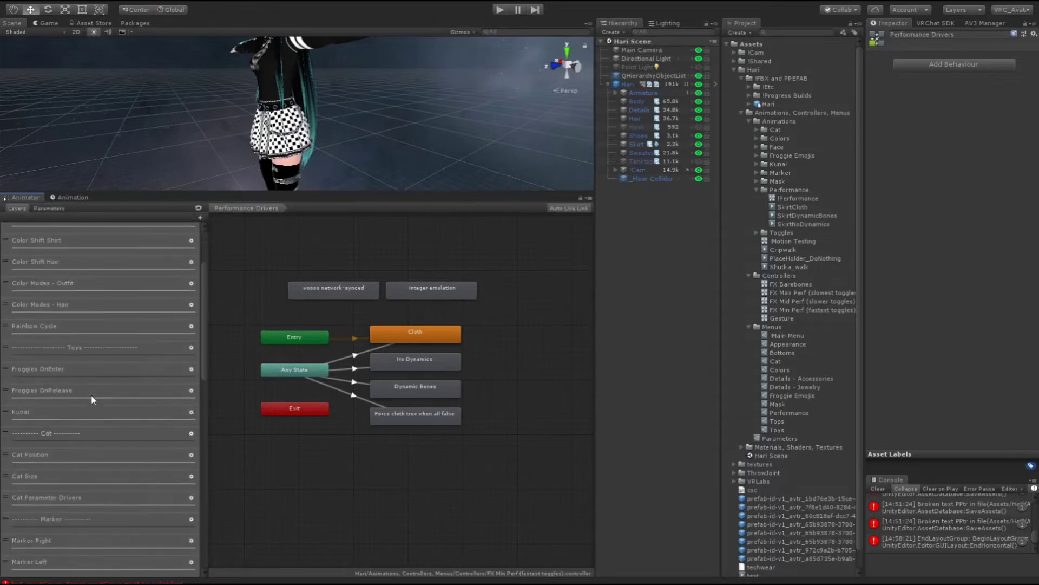
scroll(91, 397, down, 8)
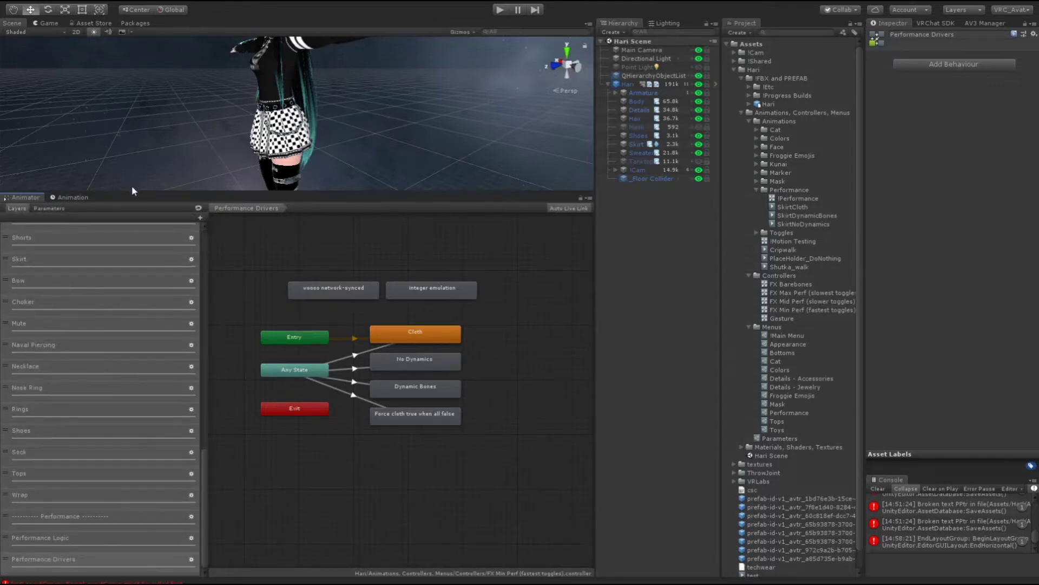
- Enlarge the scene view and examine the avatar's checkered skirt from the front and side
alt+drag(292, 135, 372, 120)
middle_drag(372, 117, 368, 171)
drag(352, 194, 377, 388)
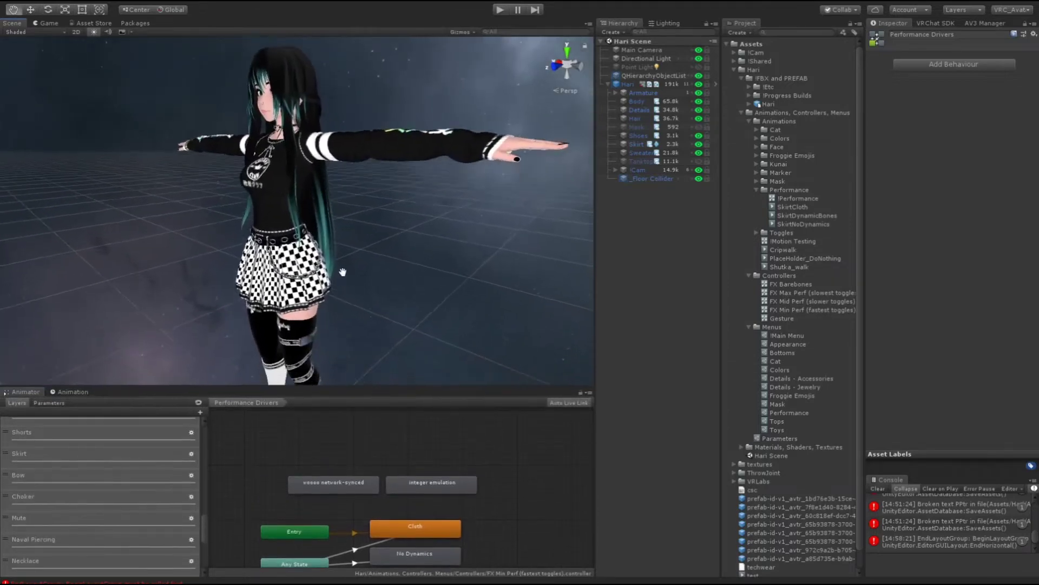
middle_drag(343, 272, 349, 198)
alt+right_drag(349, 198, 433, 450)
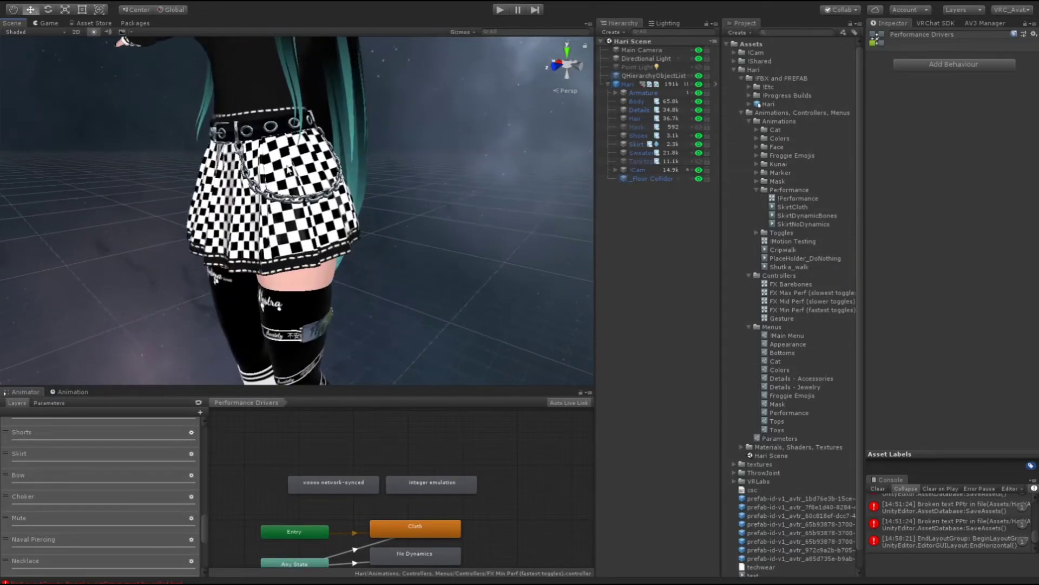
alt+drag(305, 227, 421, 230)
middle_drag(420, 229, 392, 256)
alt+right_drag(392, 256, 390, 224)
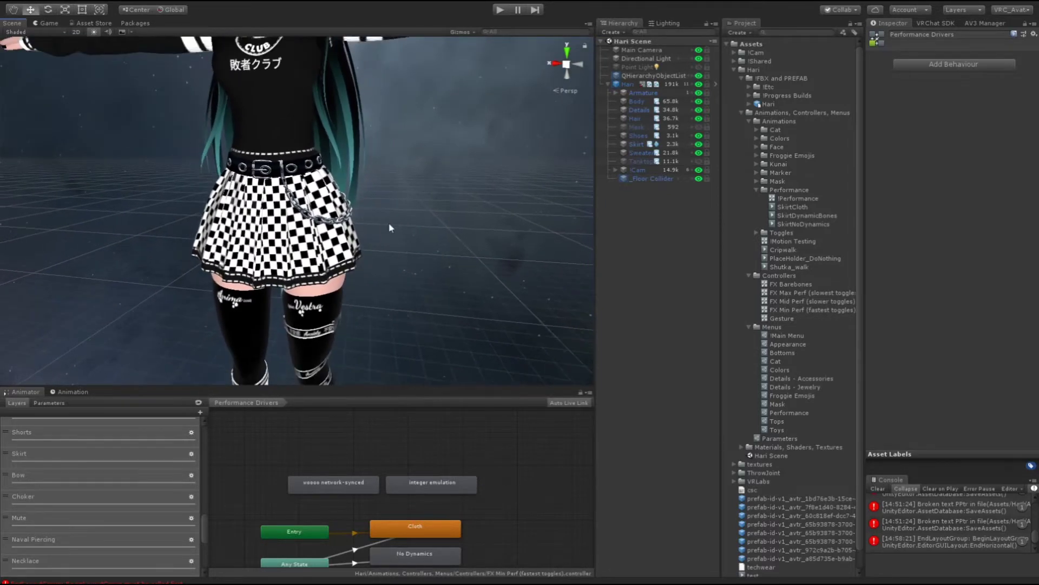
alt+drag(389, 227, 156, 228)
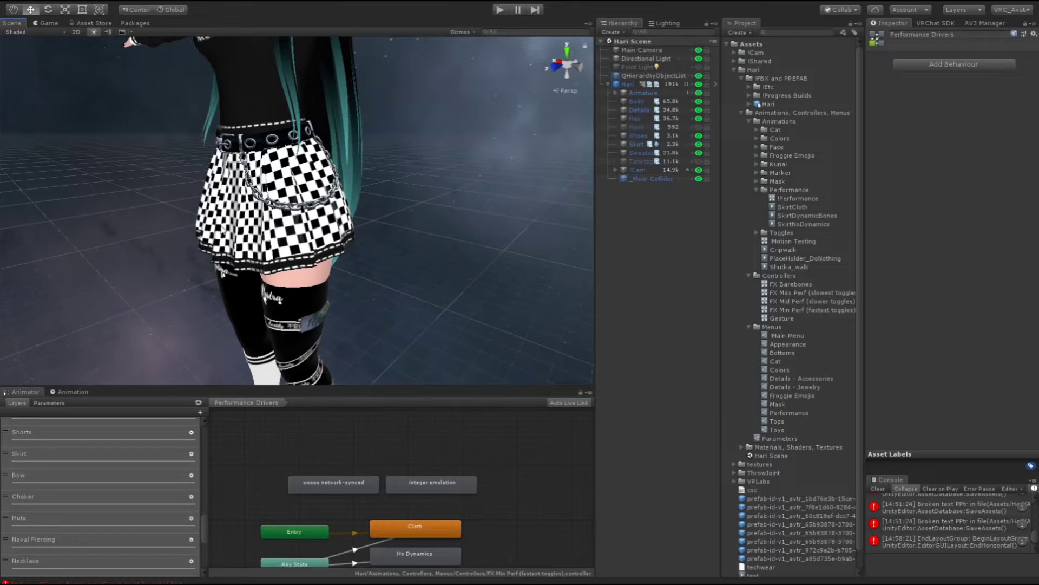
alt+drag(222, 230, 208, 226)
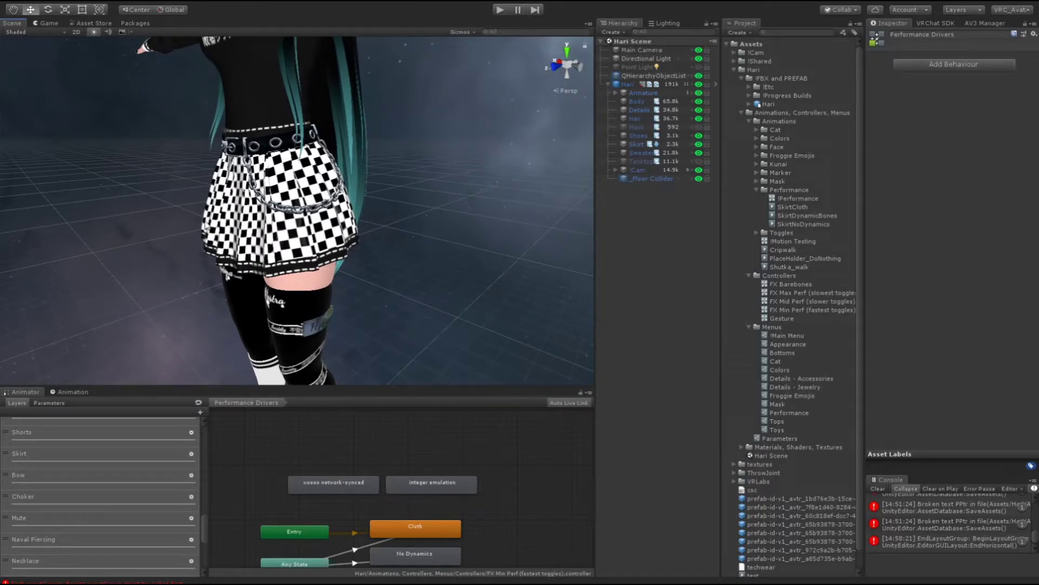
alt+drag(206, 226, 249, 222)
middle_drag(289, 218, 282, 210)
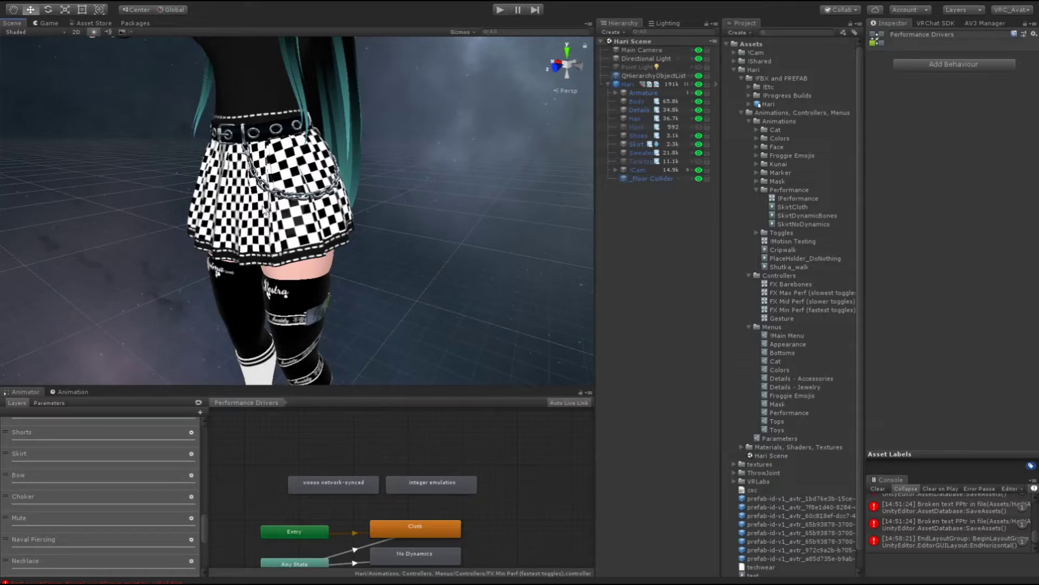
- Open the Performance Logic layer and line up the Any State node directly beneath the Entry node
middle_drag(473, 571, 483, 483)
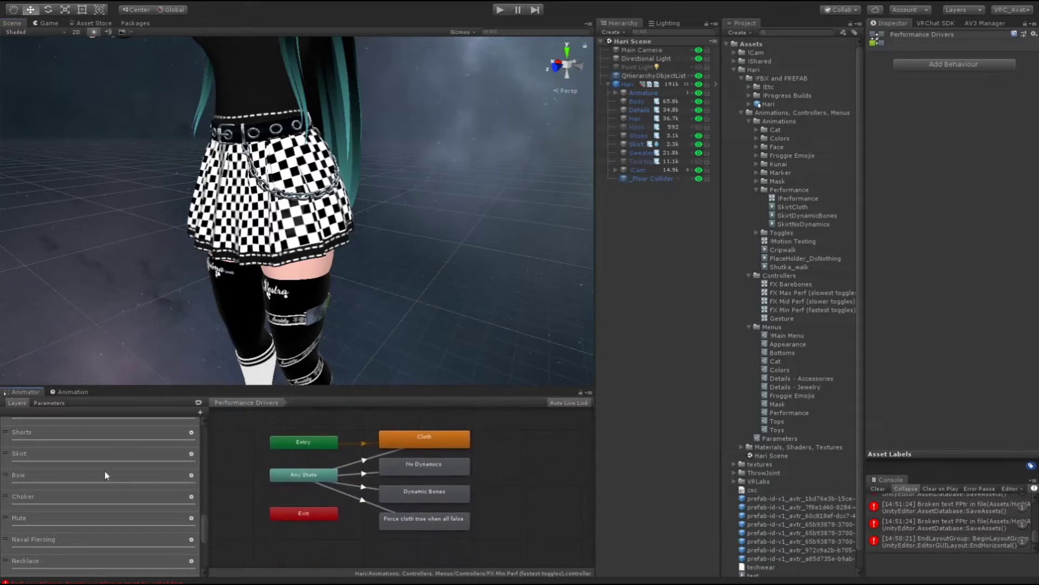
scroll(81, 482, down, 5)
click(62, 537)
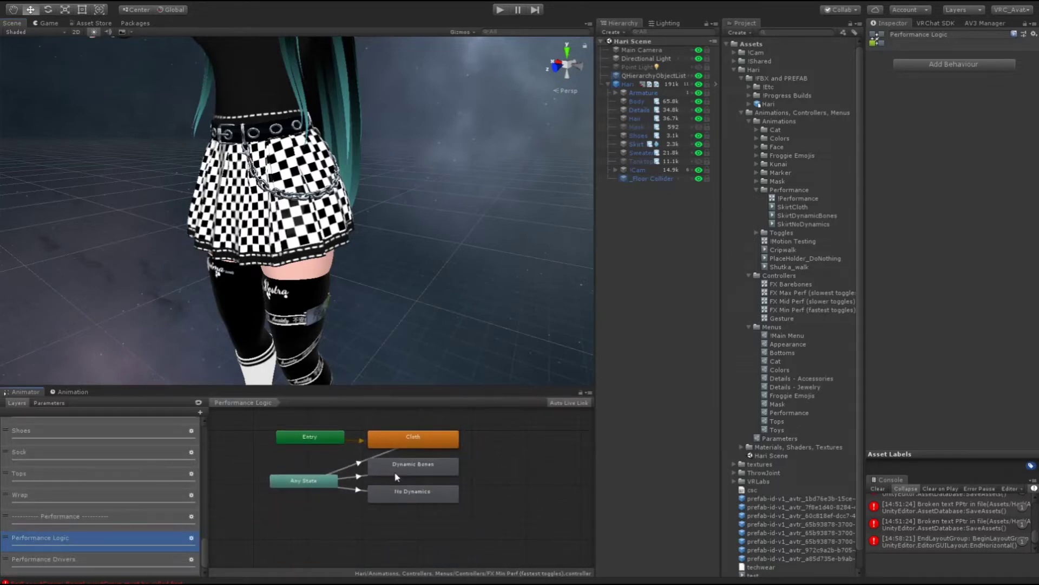
drag(318, 480, 316, 466)
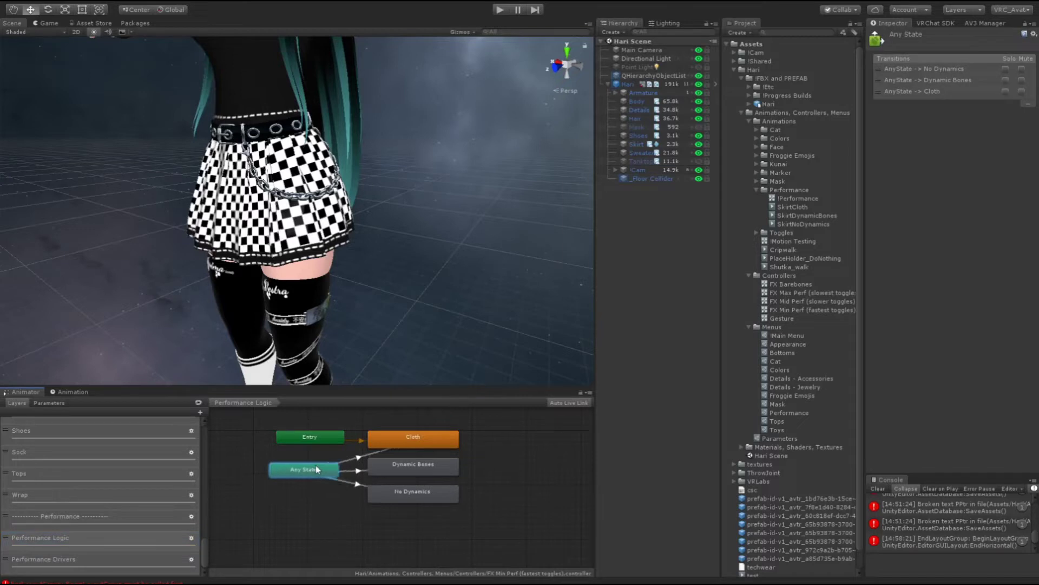
click(361, 457)
click(505, 461)
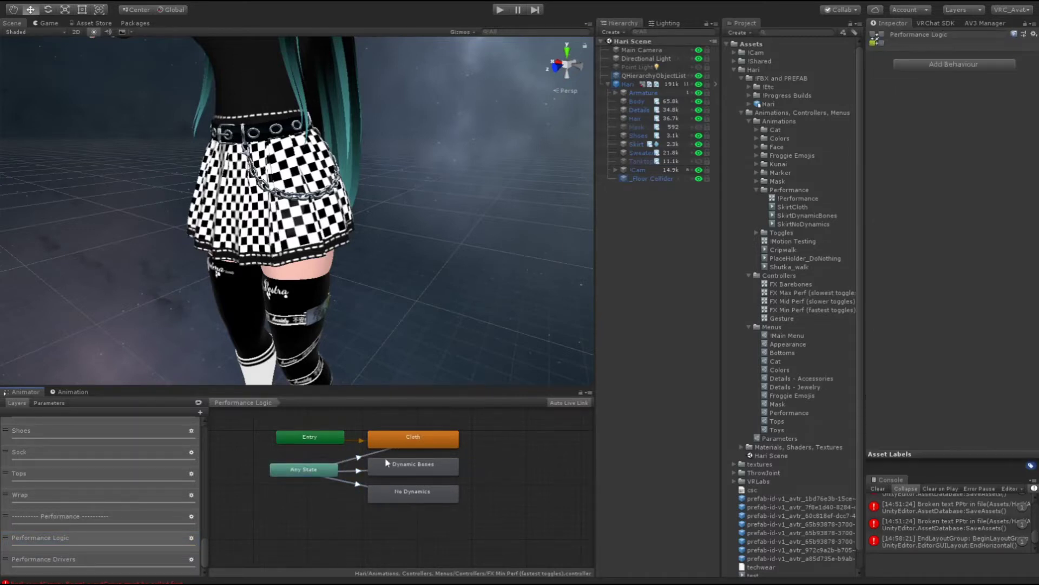
drag(317, 469, 312, 445)
click(314, 438)
- Open the avatar's expression Parameters asset in a wider Inspector and compare its entries with the animator's parameter list
click(780, 438)
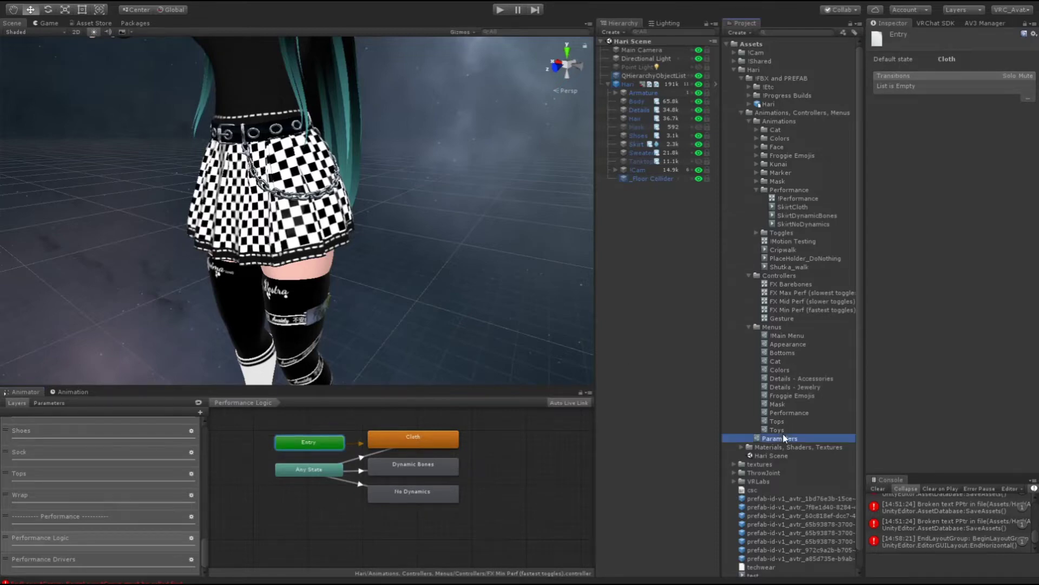
drag(865, 281, 783, 281)
scroll(794, 280, down, 8)
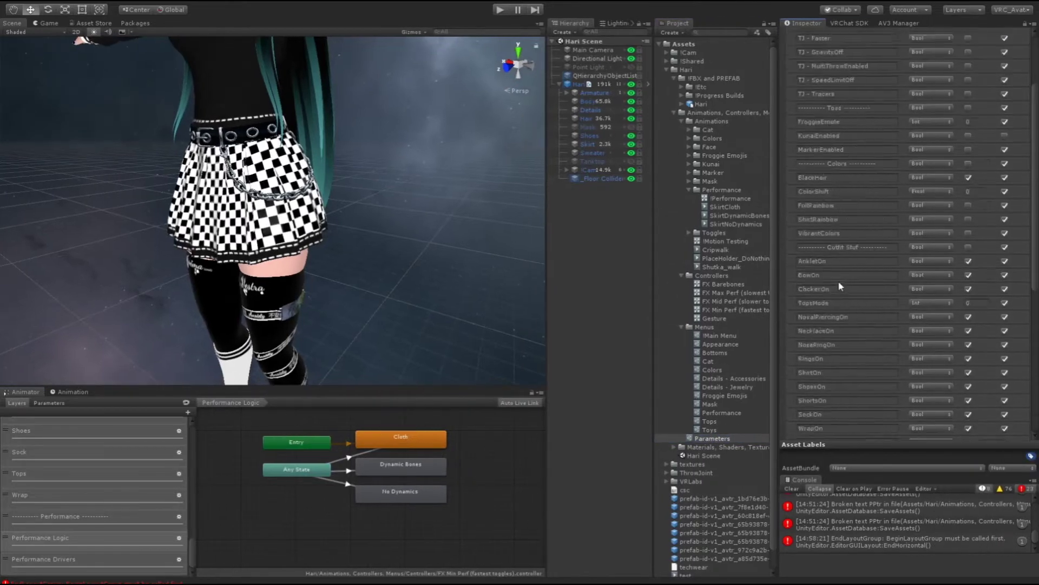
click(60, 402)
drag(124, 386, 125, 105)
scroll(76, 257, down, 2)
scroll(76, 257, down, 4)
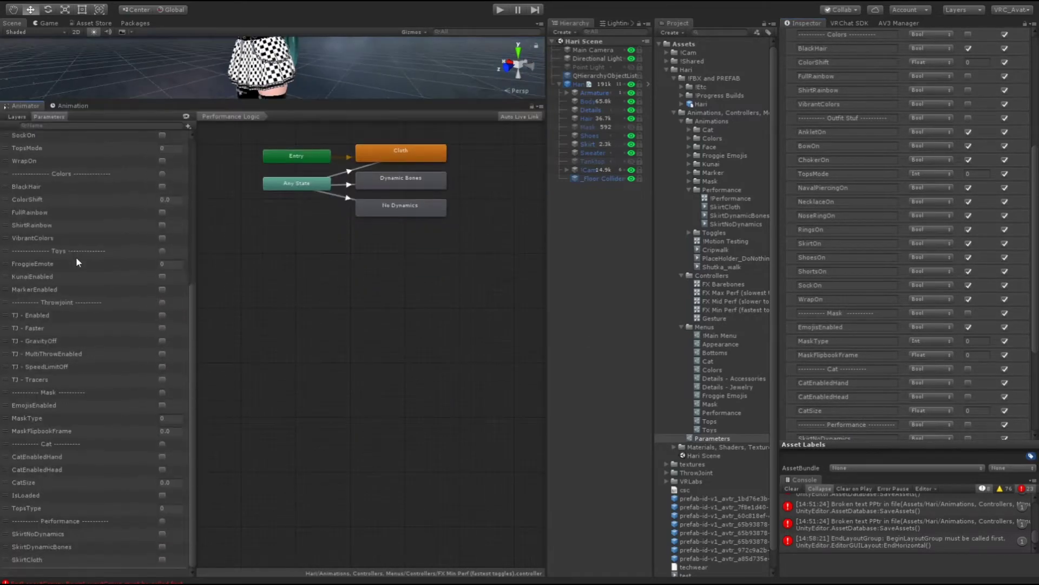
scroll(882, 332, down, 6)
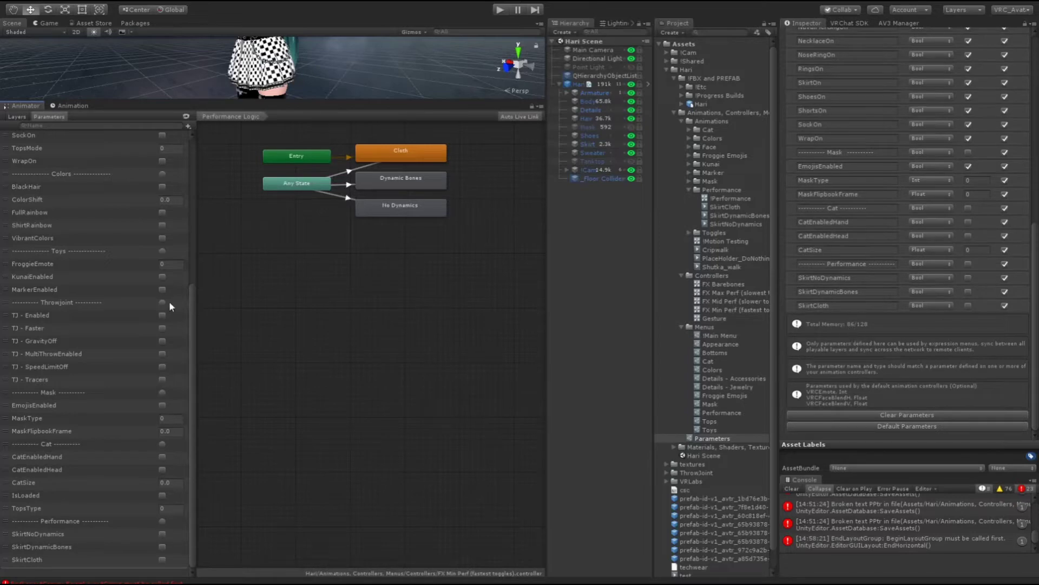
drag(212, 101, 211, 331)
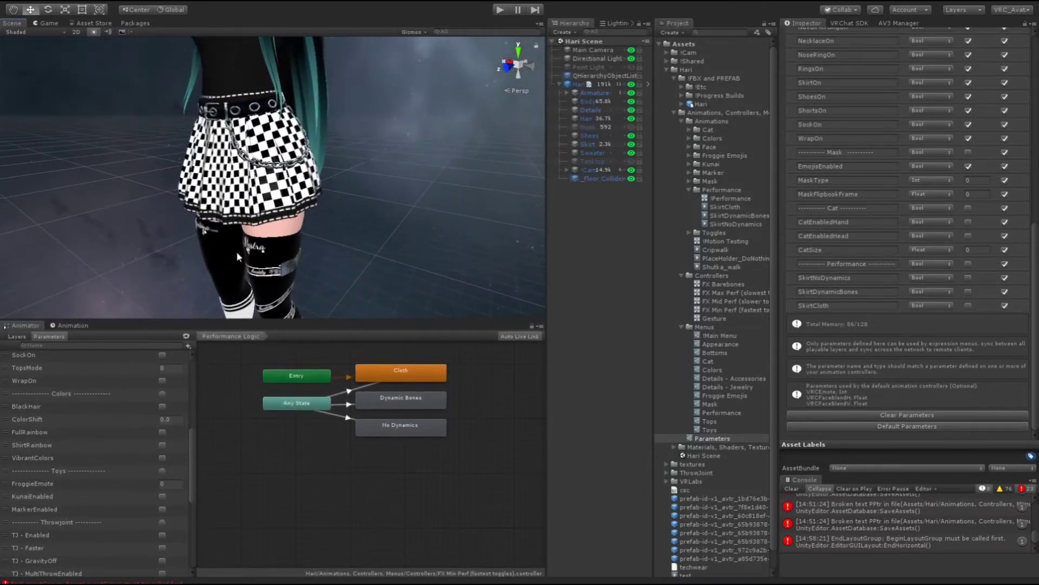
alt+right_drag(236, 251, 301, 415)
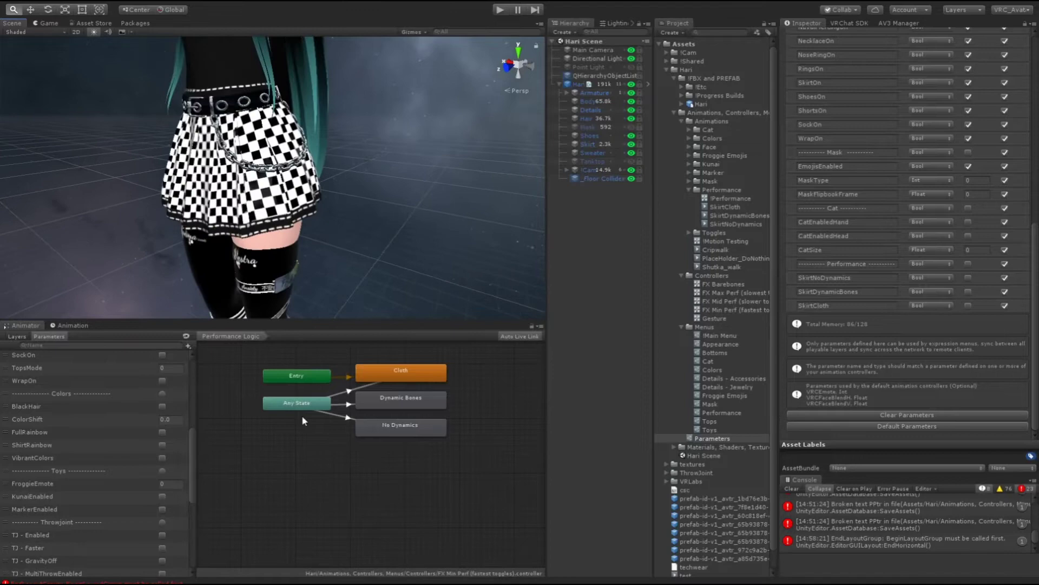
middle_drag(284, 230, 295, 241)
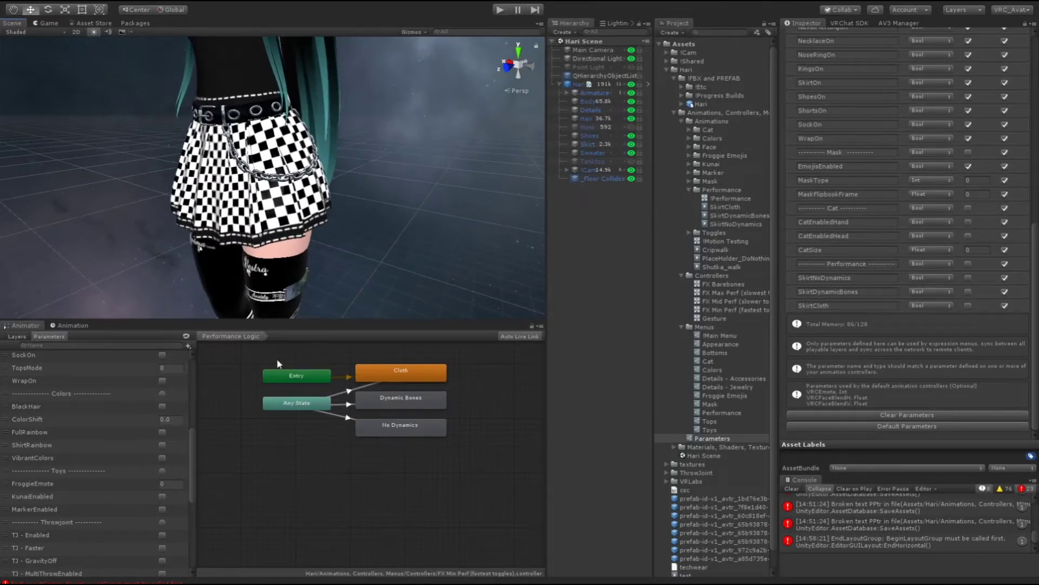
- Return to the layer list and compare the state graphs of the Performance Drivers and Performance Logic layers
click(15, 336)
drag(85, 321, 85, 244)
scroll(90, 398, down, 10)
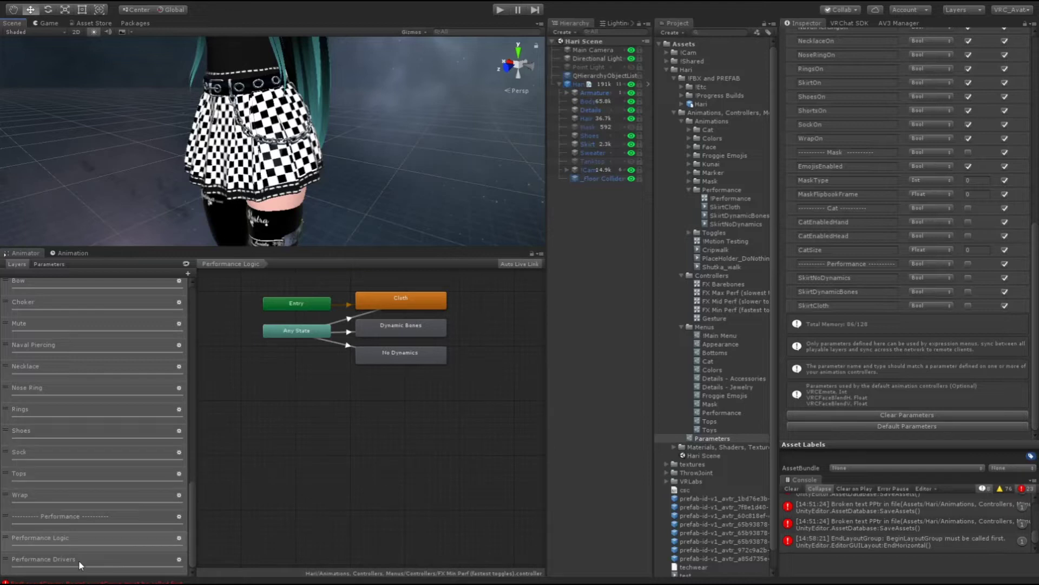
click(79, 560)
click(76, 541)
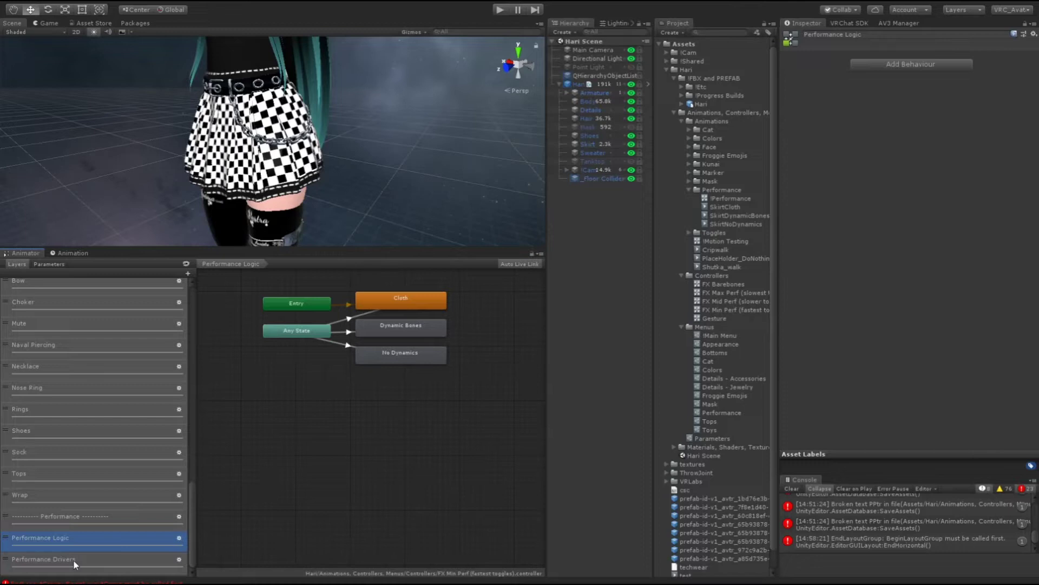
click(73, 560)
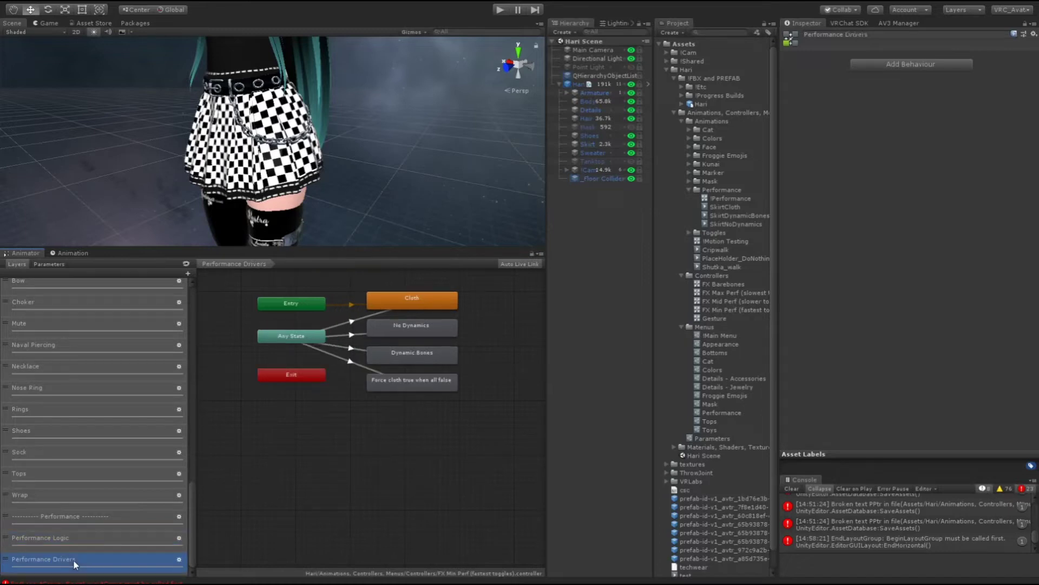
click(73, 544)
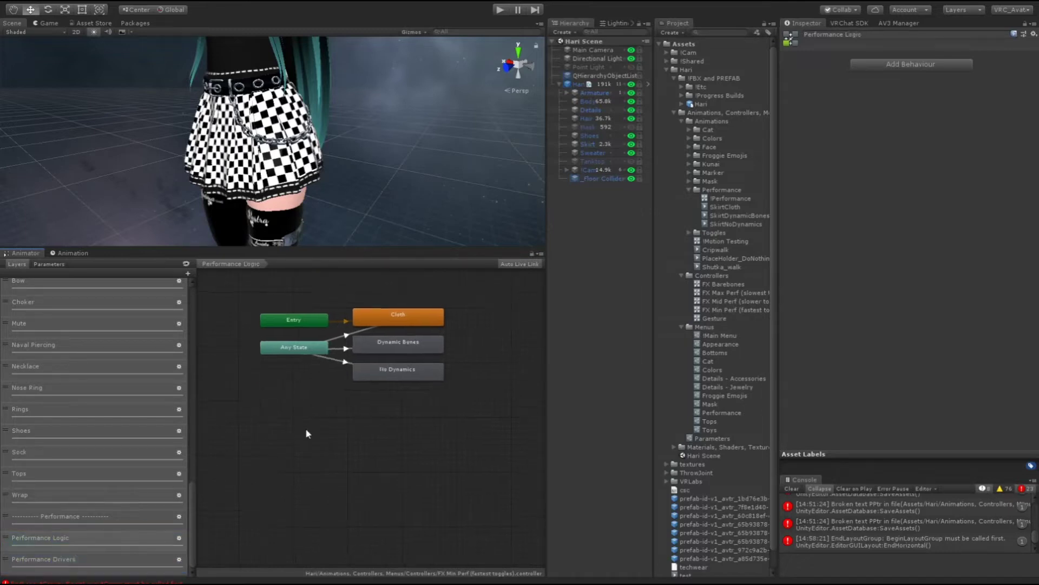
- Enlarge the Performance Logic graph and inspect the motions of the Cloth, Dynamic Bones and No Dynamics states
scroll(388, 387, up, 5)
scroll(388, 387, down, 3)
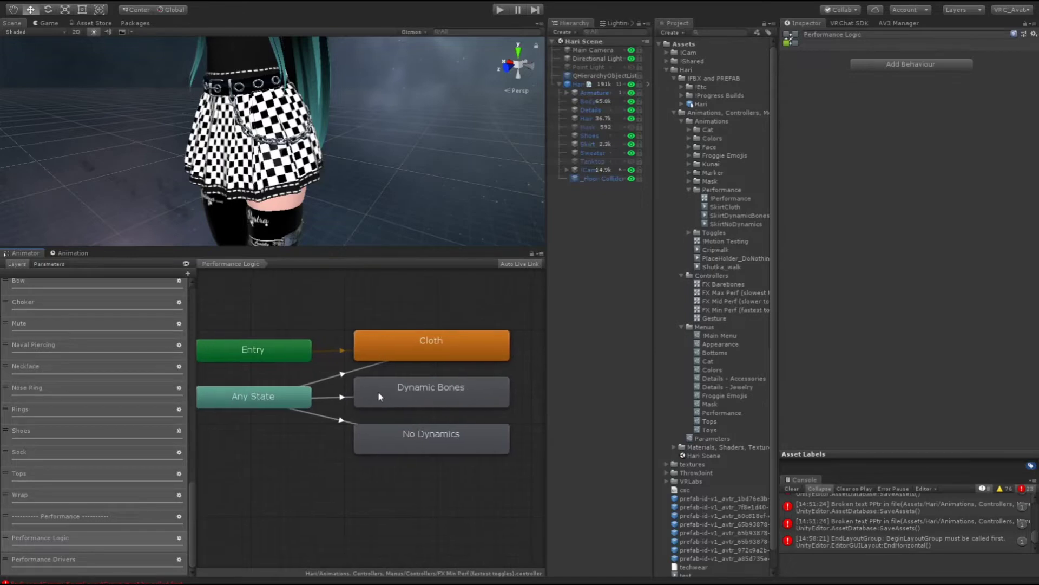
click(394, 354)
click(411, 391)
click(414, 436)
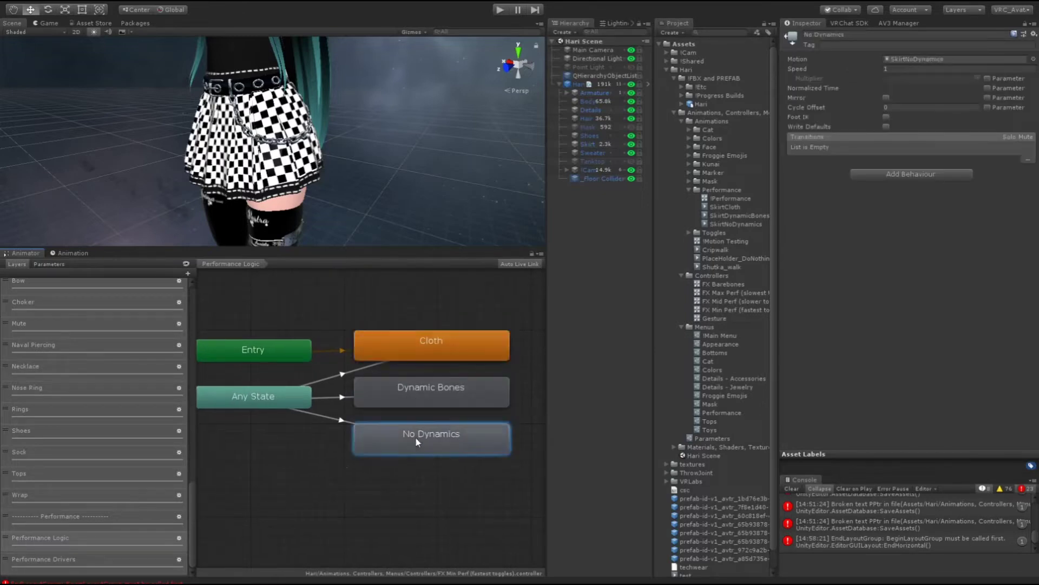
click(408, 332)
- Examine the conditions on the transitions from Any State to Cloth, Dynamic Bones and No Dynamics
click(346, 375)
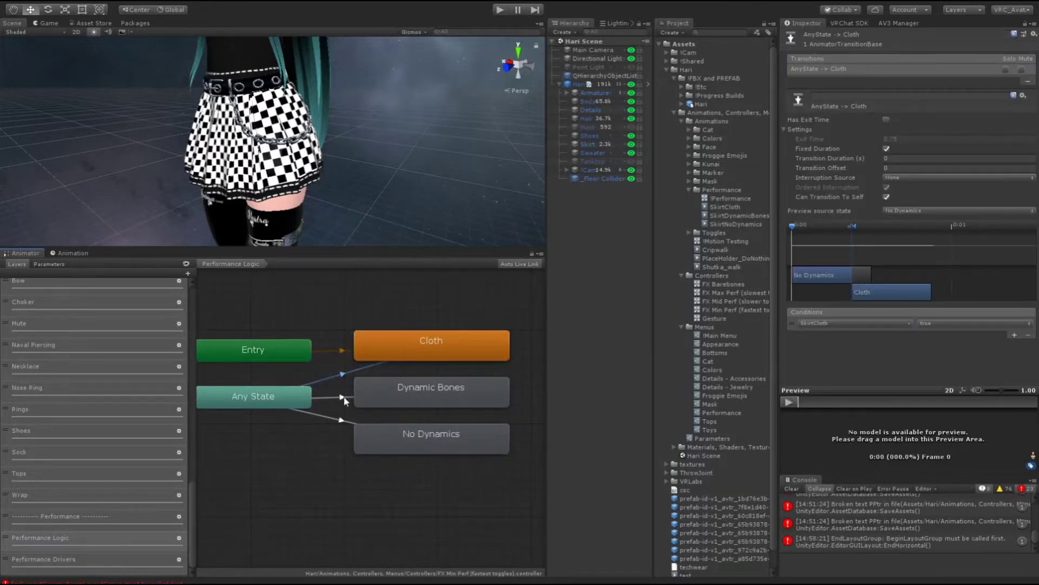
click(342, 416)
click(341, 376)
click(342, 398)
click(341, 420)
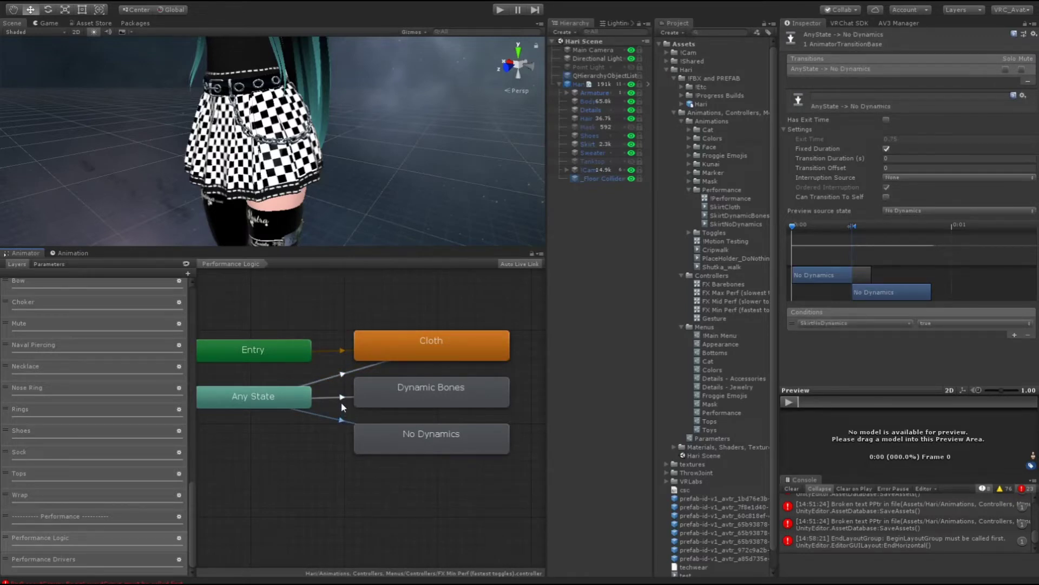
click(342, 374)
click(342, 418)
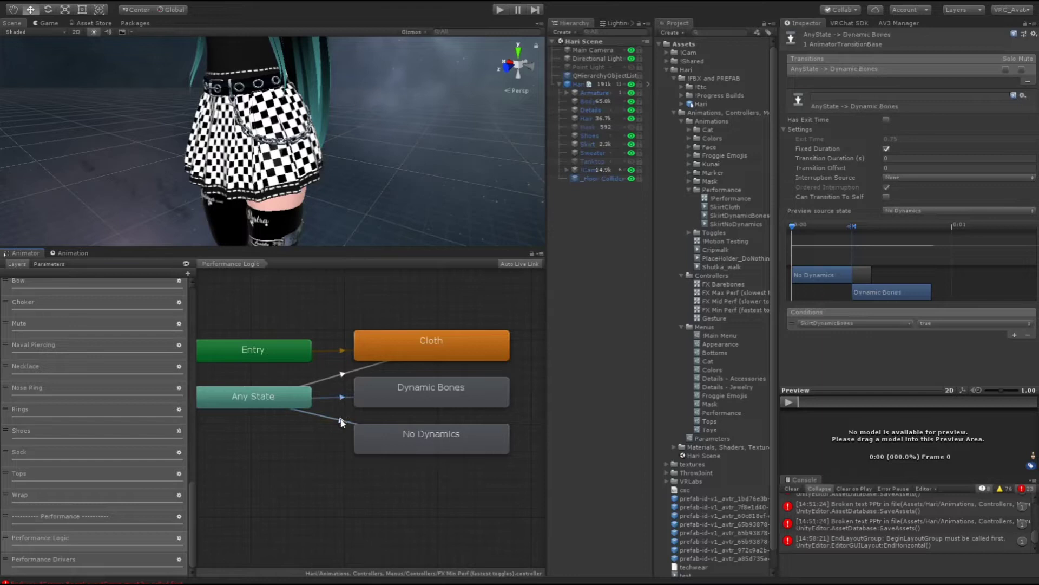
- Collapse the transition preview and go through the settings and conditions of the three Any State transitions again
click(830, 390)
click(319, 379)
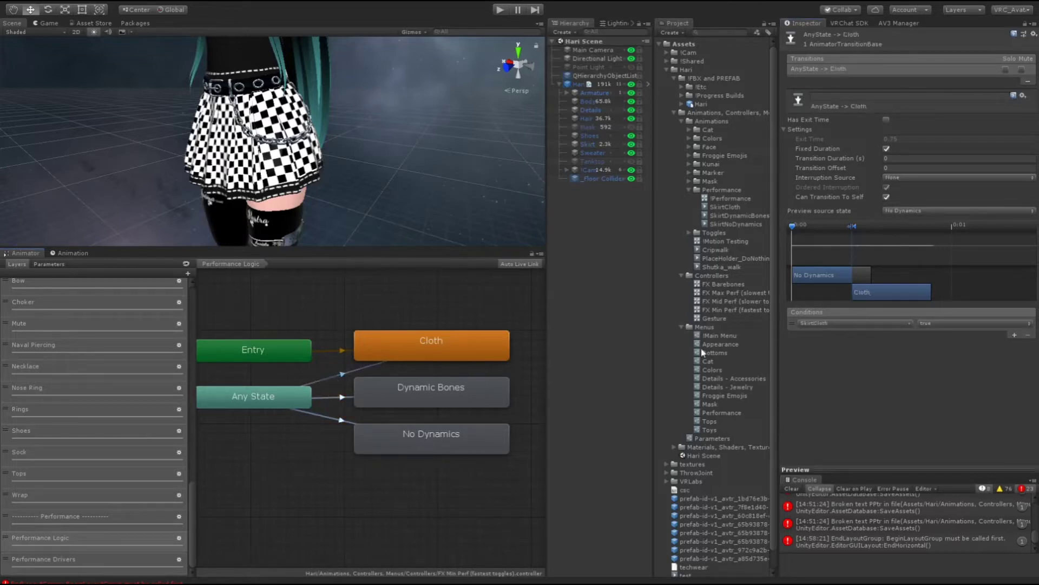
click(341, 398)
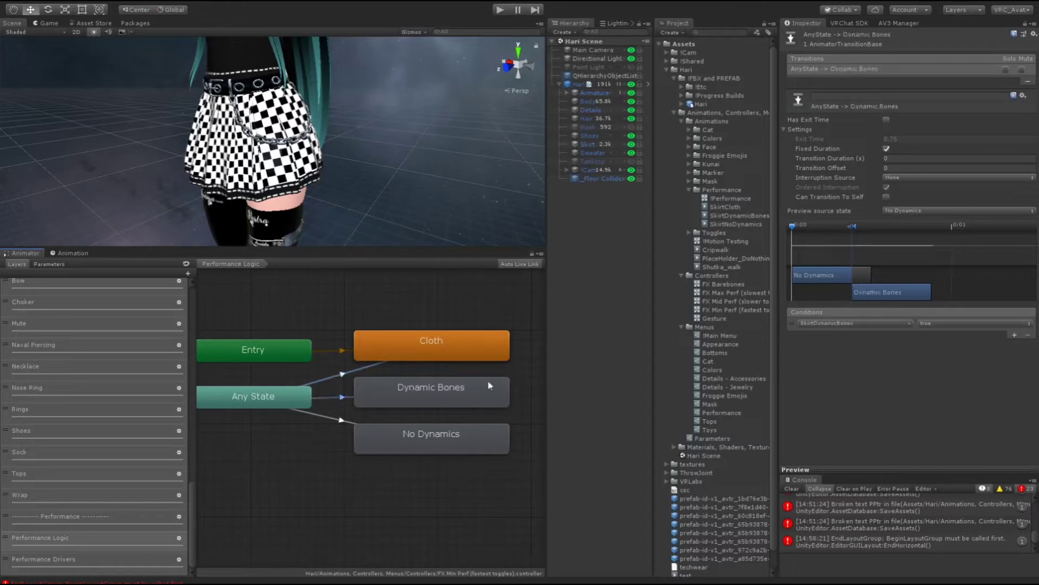
click(342, 420)
click(341, 380)
click(341, 397)
click(339, 419)
click(342, 375)
click(341, 398)
click(339, 421)
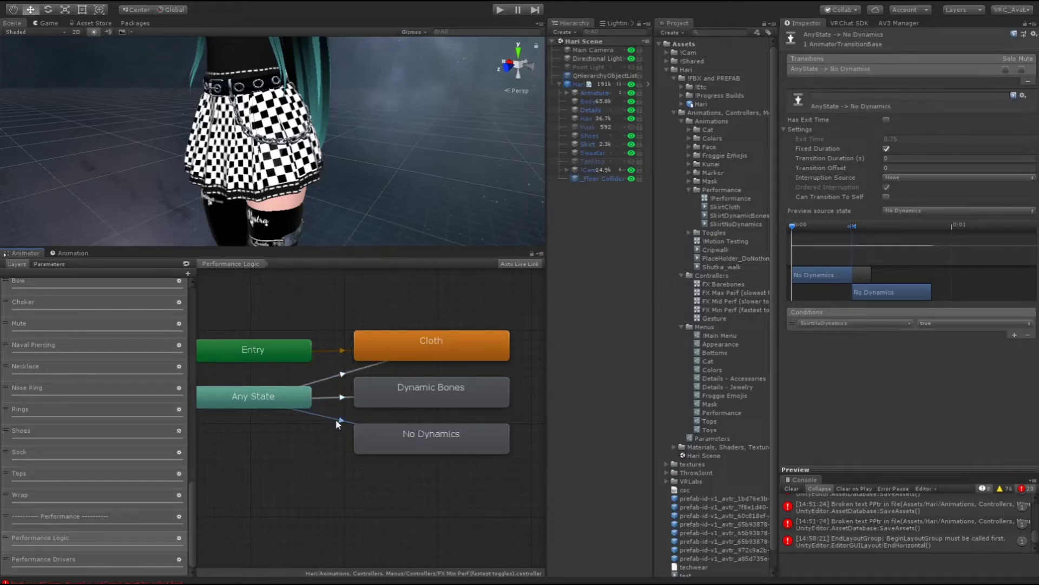
click(353, 372)
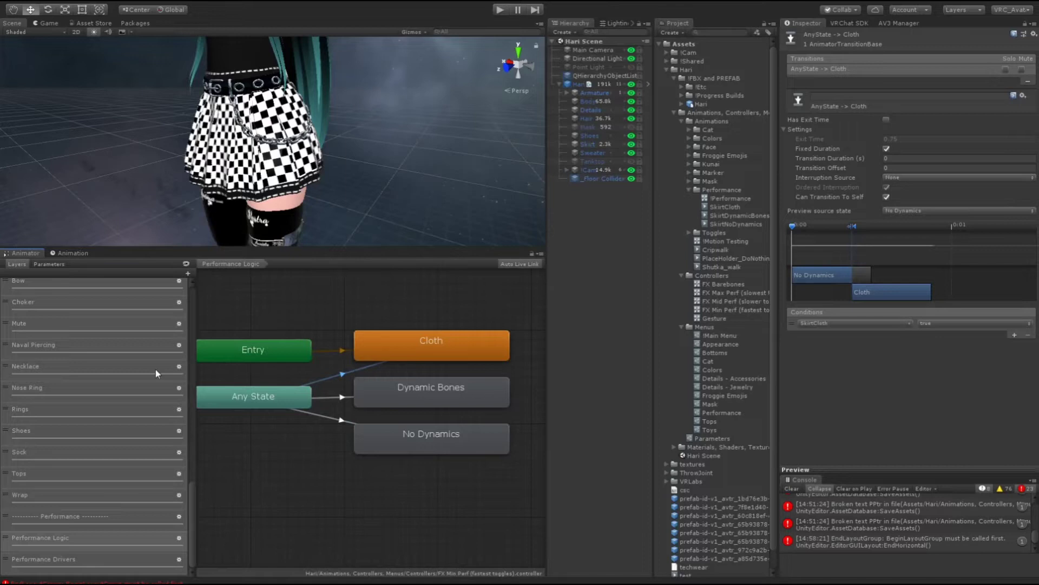
- Give the Animator more height and bring the whole avatar into view in the scene
drag(176, 247, 174, 208)
scroll(250, 166, down, 6)
middle_drag(250, 166, 244, 179)
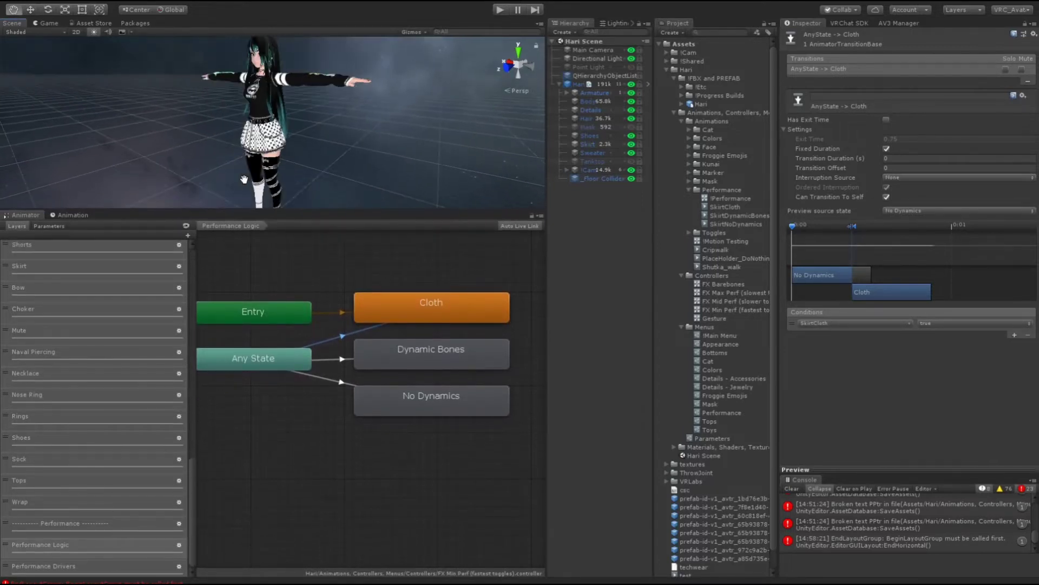
- Examine the parameter drivers on the Force cloth true when all false, Cloth and No Dynamics states of the Performance Drivers layer
scroll(244, 180, down, 4)
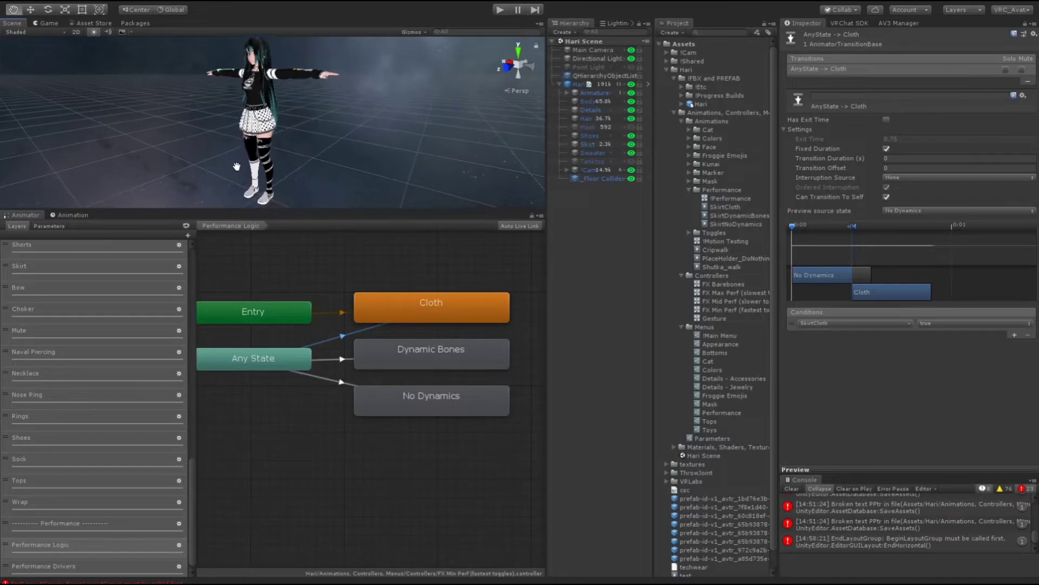
middle_drag(262, 170, 266, 175)
scroll(102, 552, down, 2)
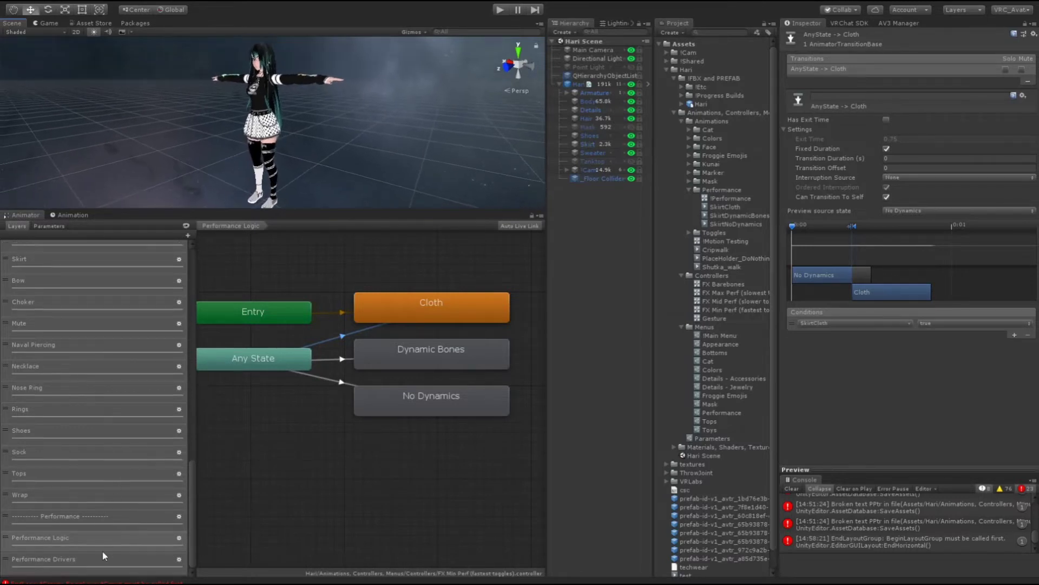
click(86, 558)
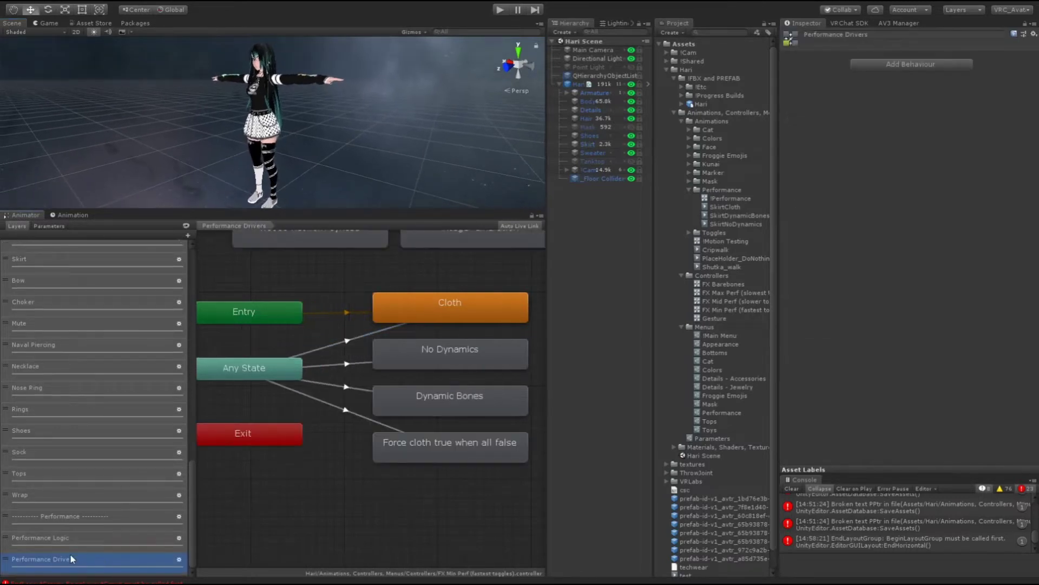
click(398, 464)
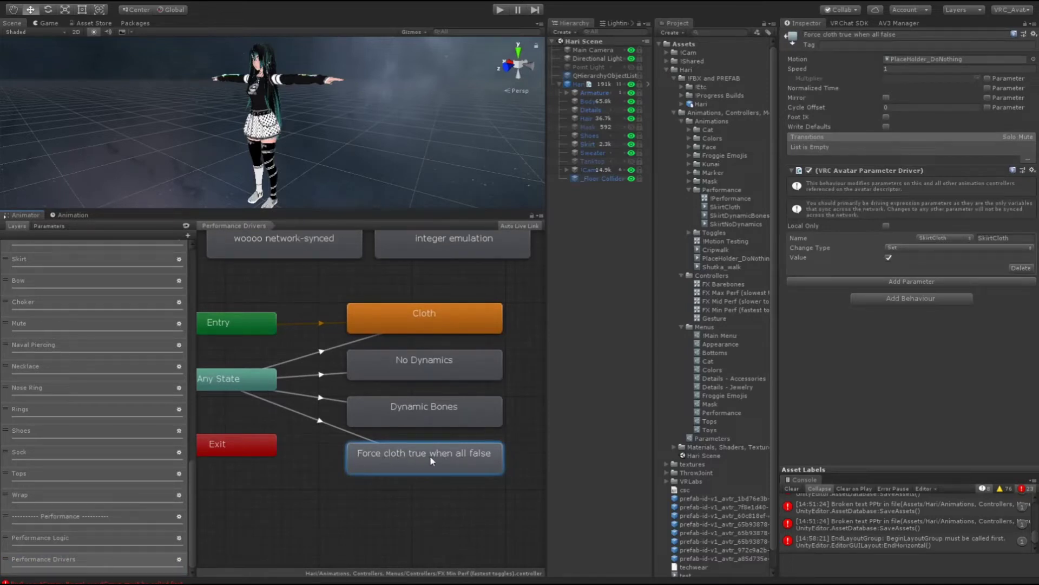
click(403, 322)
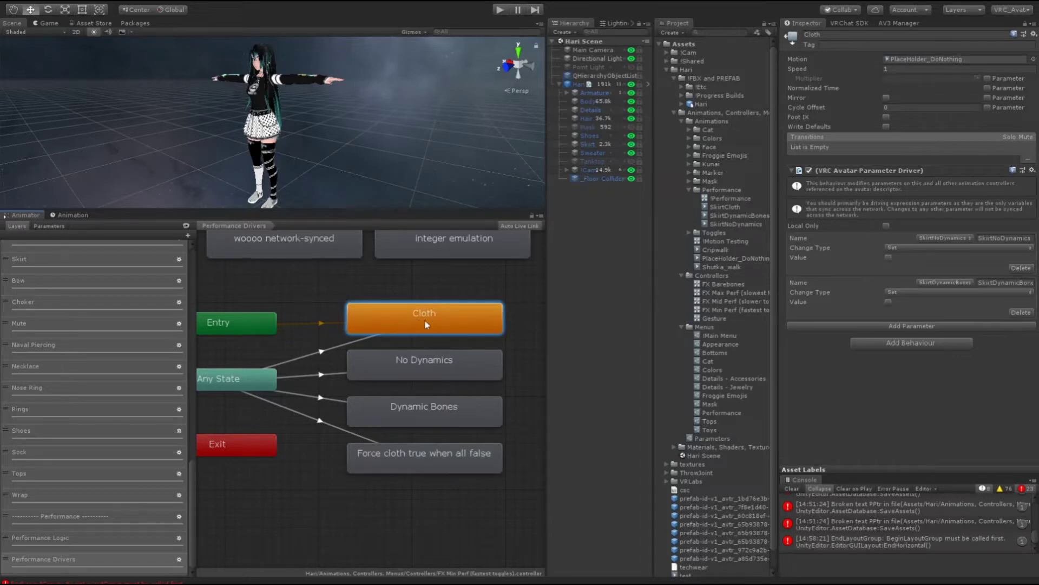
click(417, 369)
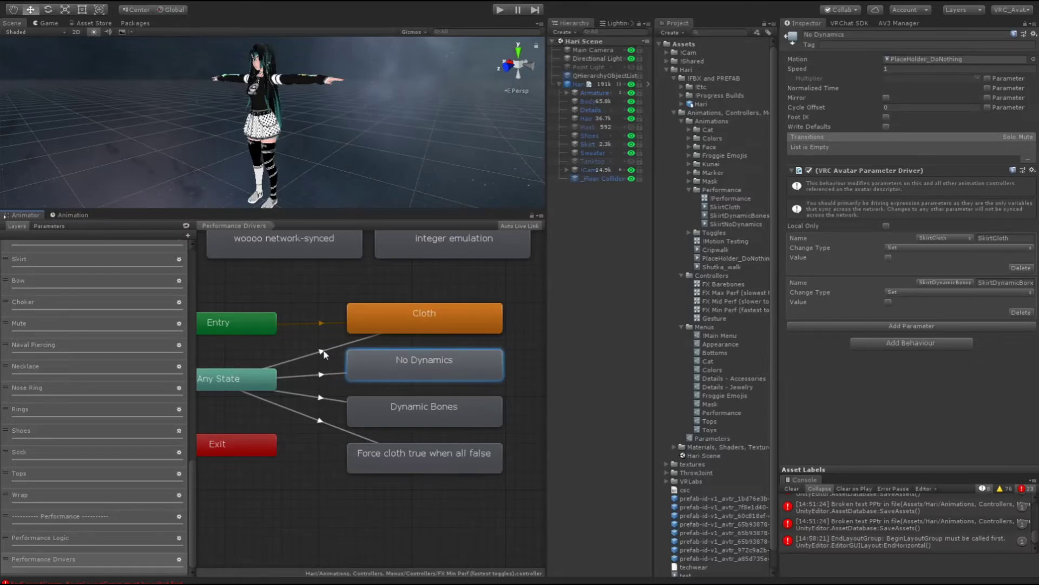
- Inspect the Any State to No Dynamics transition and compare the parameter drivers of the Cloth, Dynamic Bones and No Dynamics states
click(322, 376)
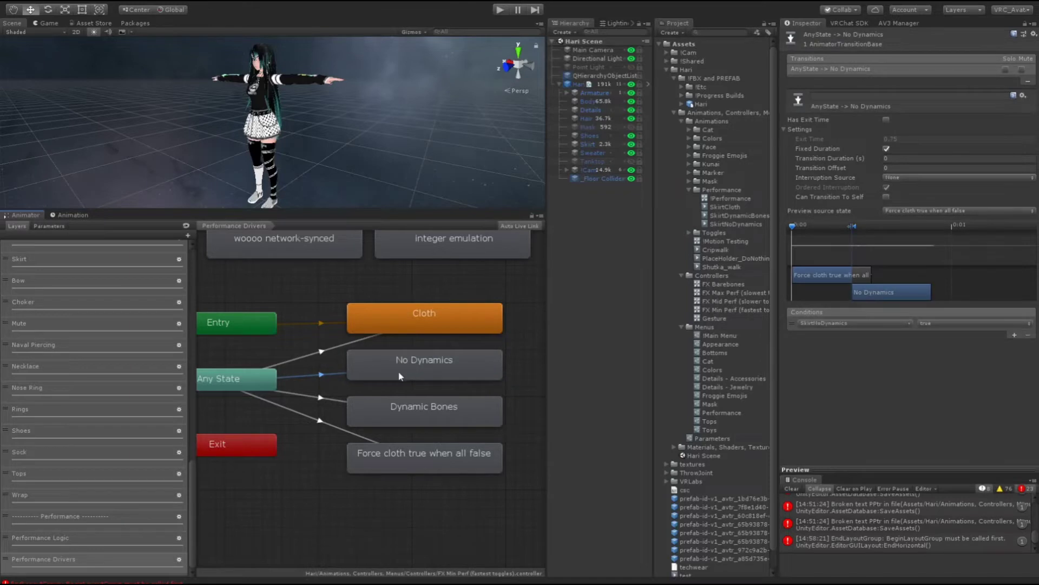
click(394, 326)
click(412, 422)
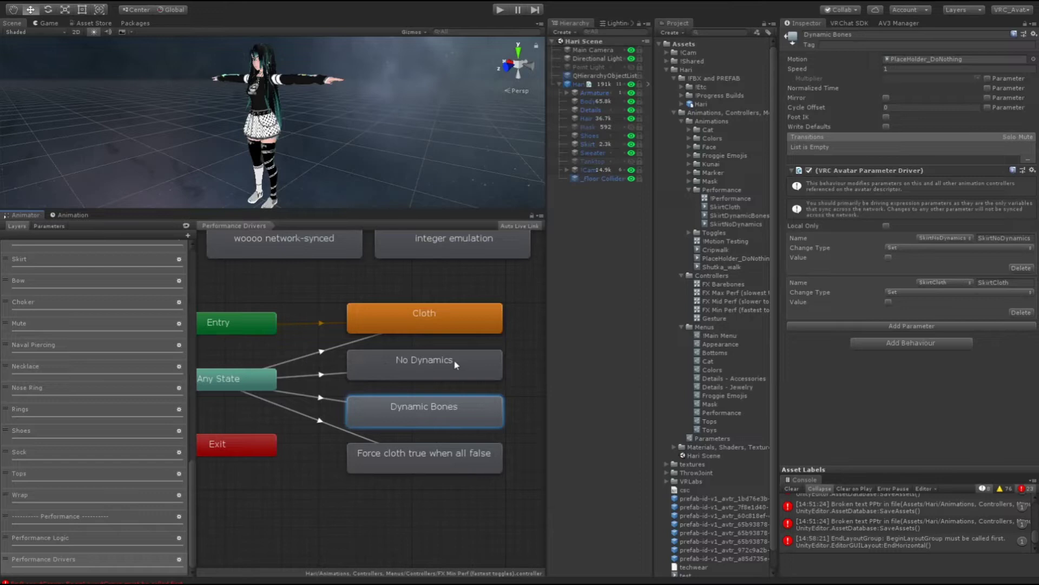
click(392, 331)
click(421, 411)
click(331, 375)
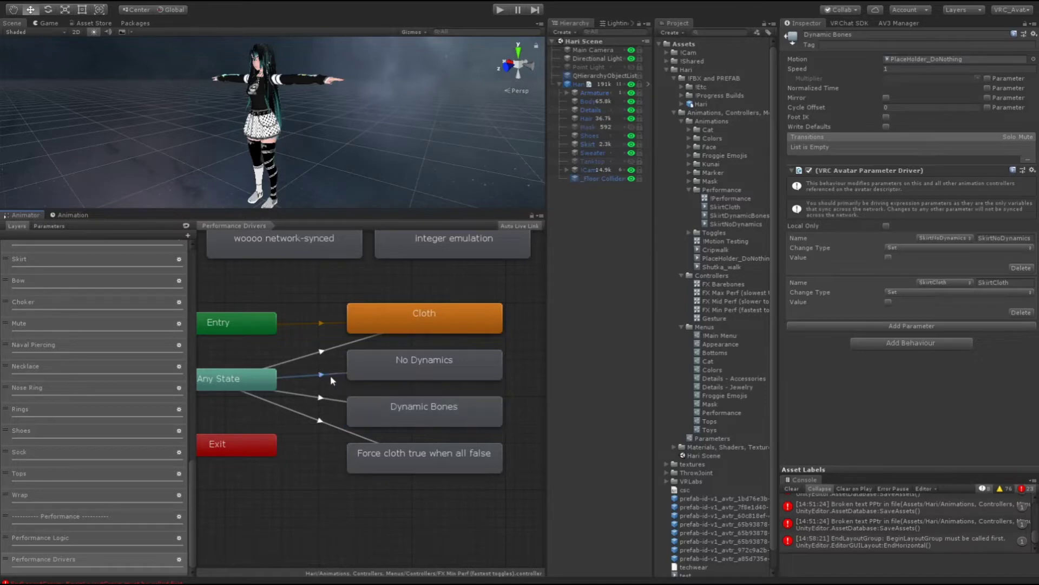
click(416, 365)
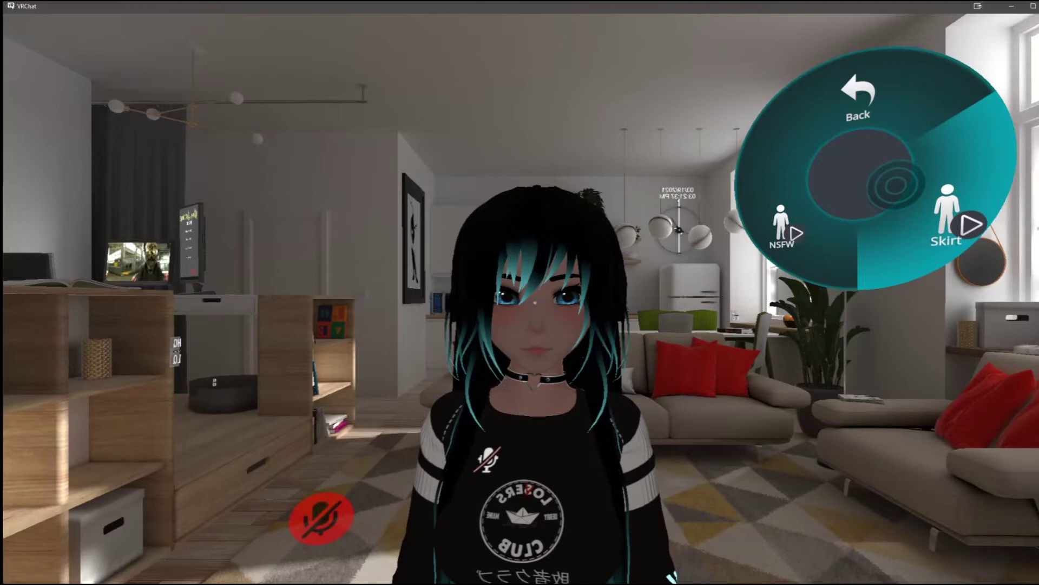
- Switch to VRChat, demonstrate the avatar's Skirt toggle and back out to the root of the radial controls
click(896, 186)
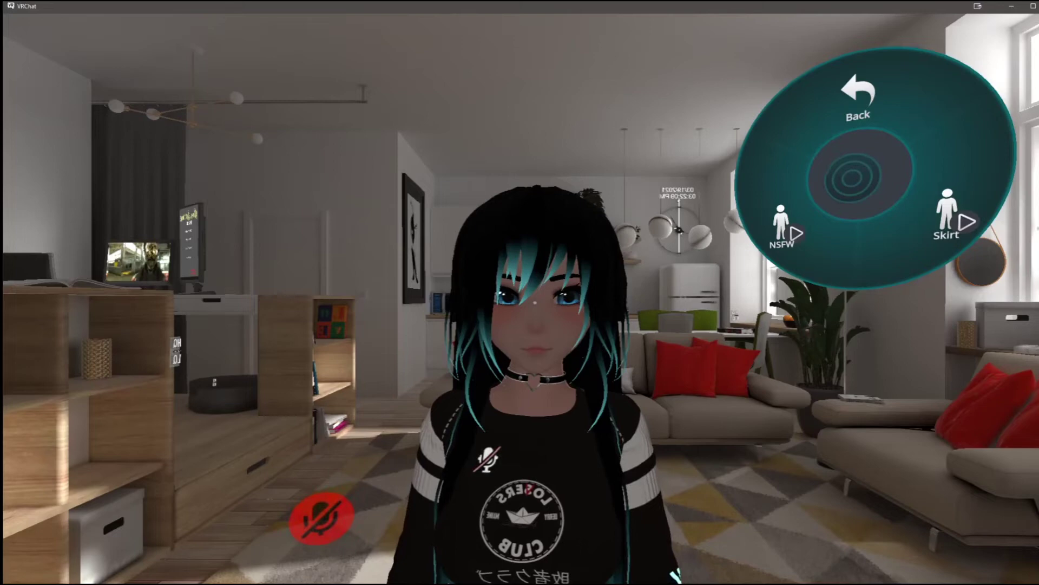
click(856, 162)
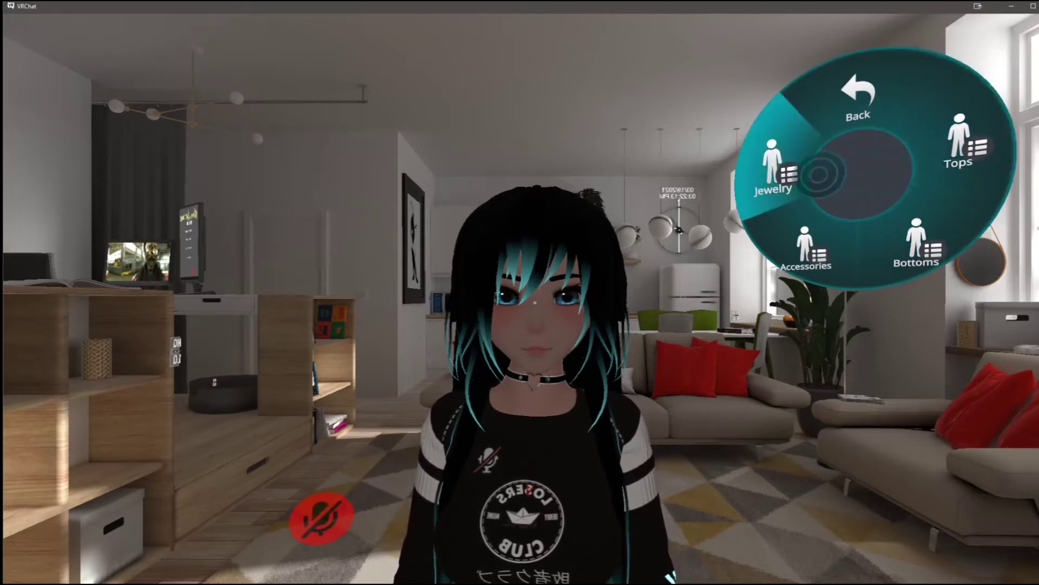
click(858, 157)
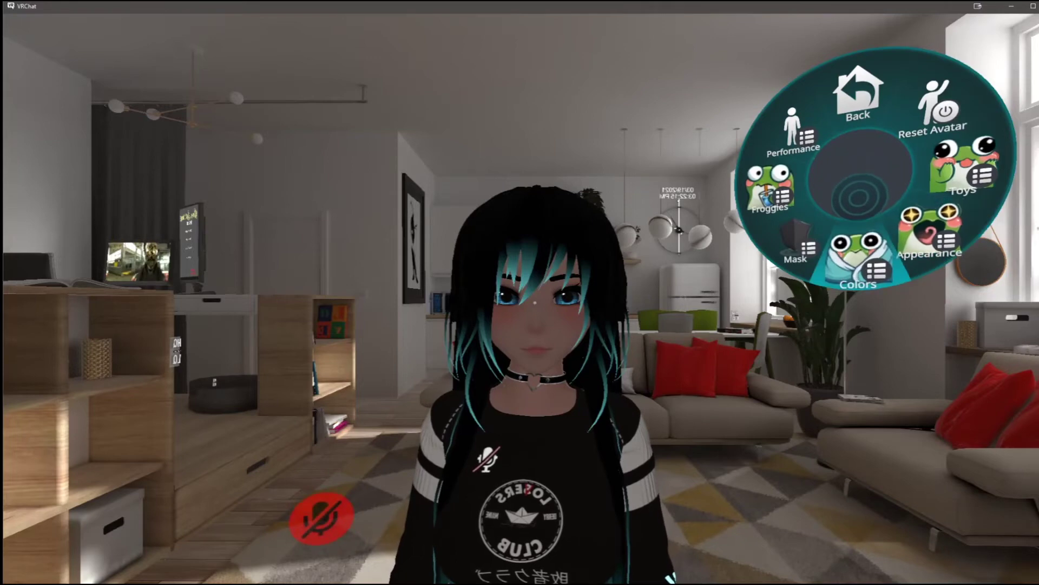
click(858, 103)
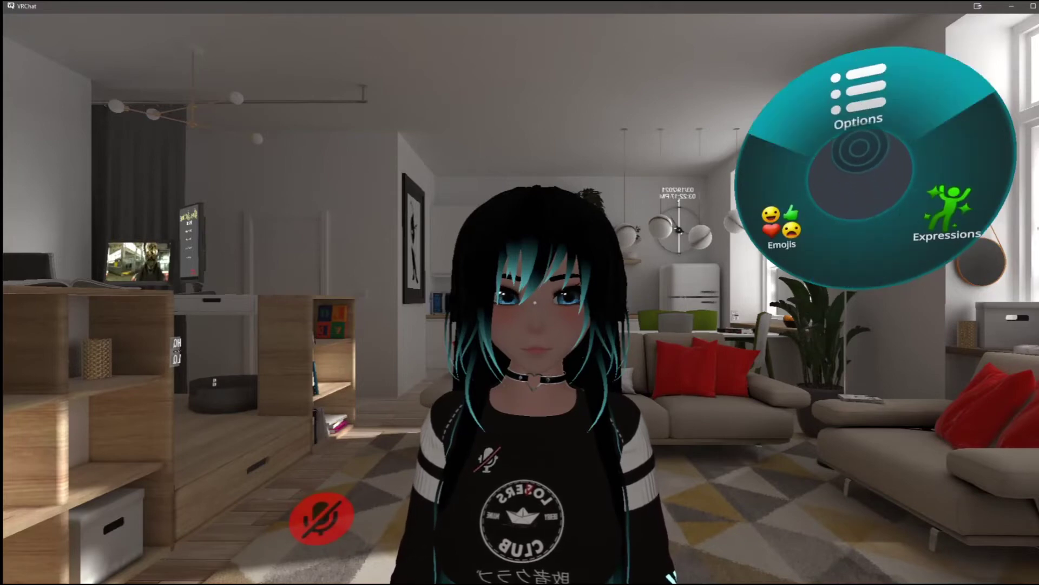
- Go to the avatar's Tops options under Appearance and demonstrate the Tanktop toggle against the Sweater
click(898, 176)
click(885, 196)
click(899, 167)
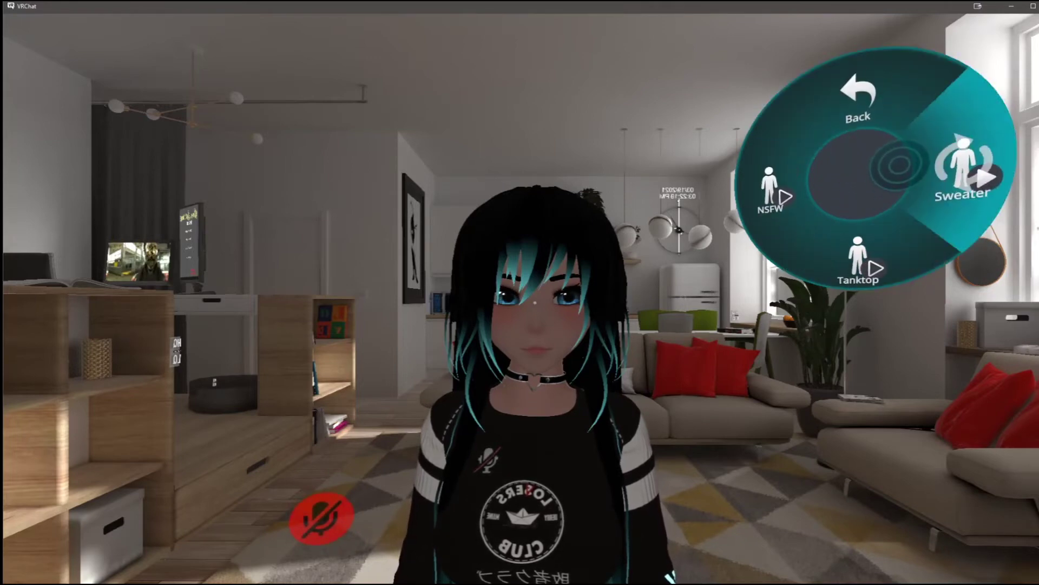
click(858, 255)
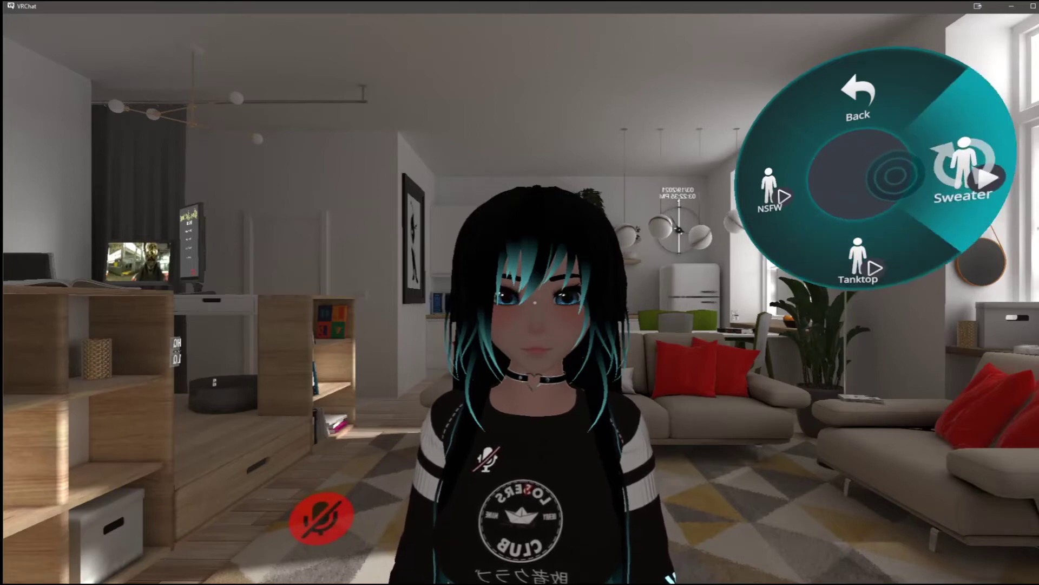
- Browse the Other avatars, change to an SDK test build of Hari and walk toward the mirror
key(Escape)
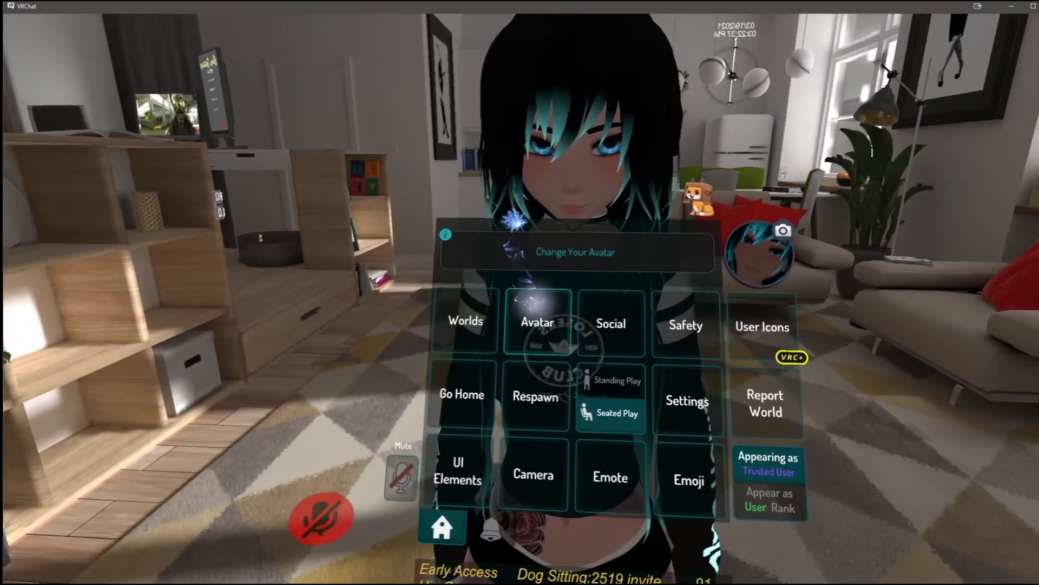
click(528, 309)
scroll(693, 303, down, 2)
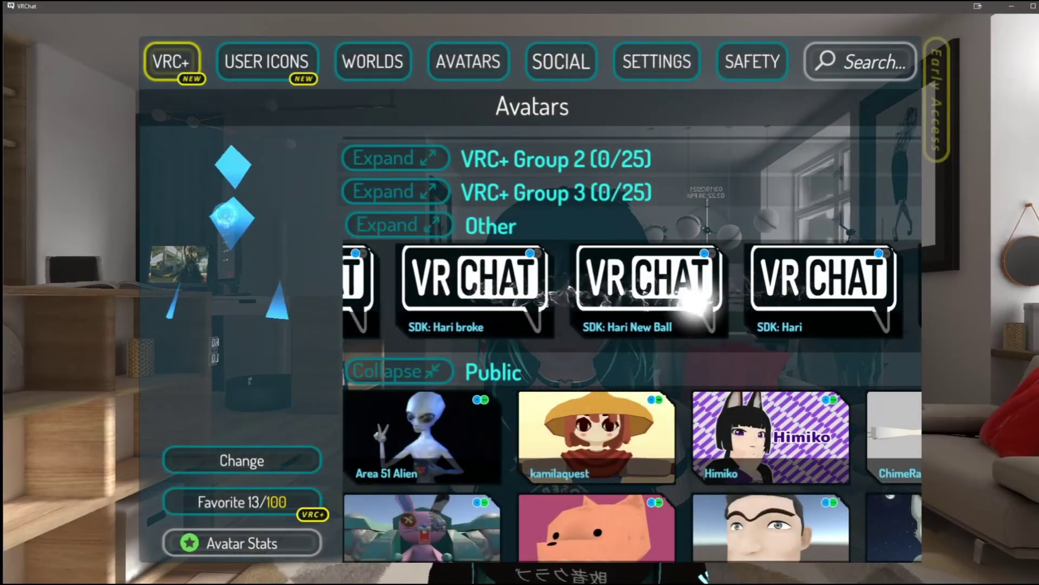
key(Escape)
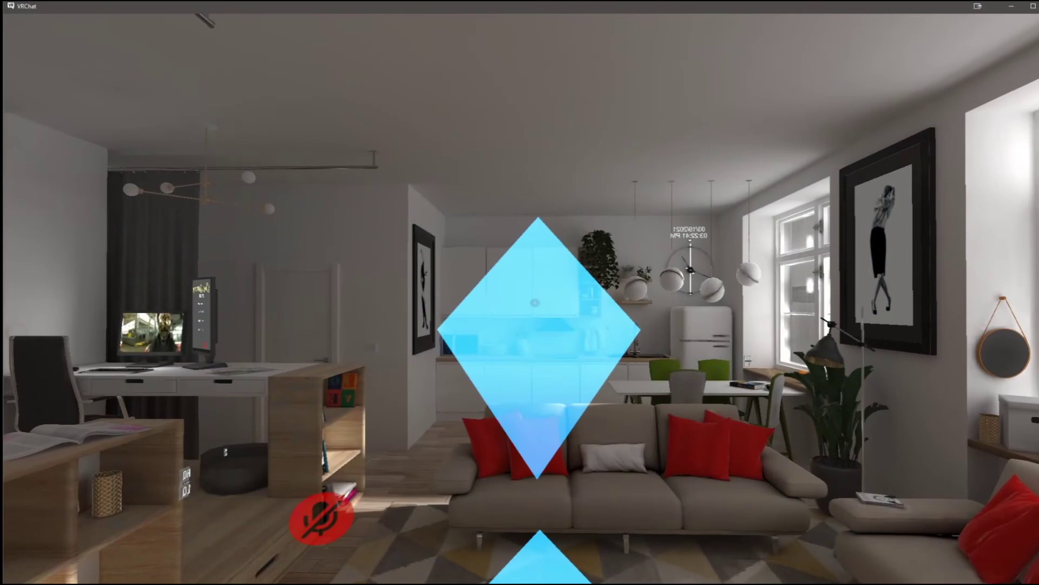
key(w)
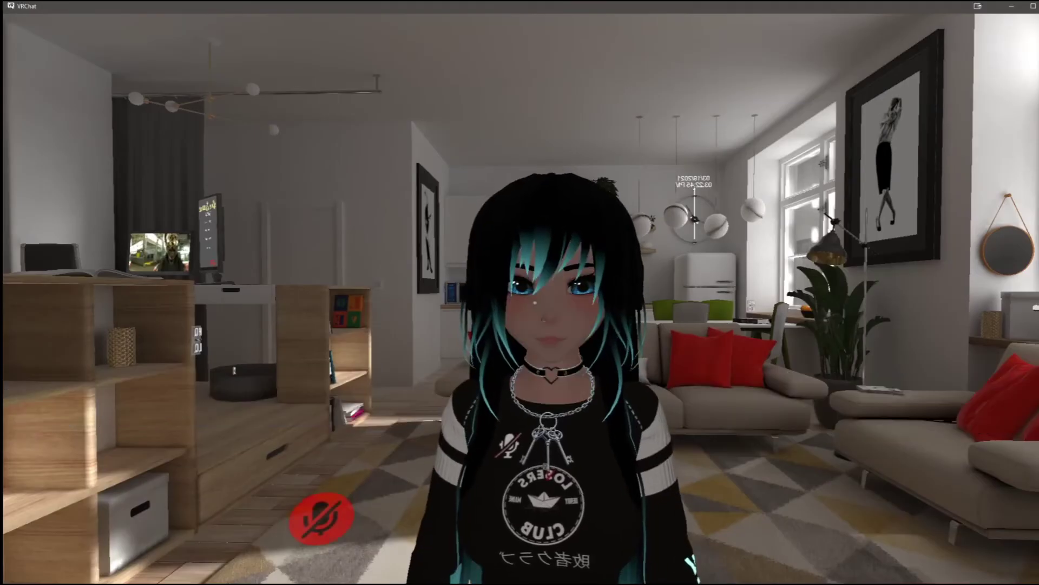
- Move up to the mirror and enable No Dynamics among the avatar's Performance expressions
key(r)
key(w)
click(945, 213)
click(930, 229)
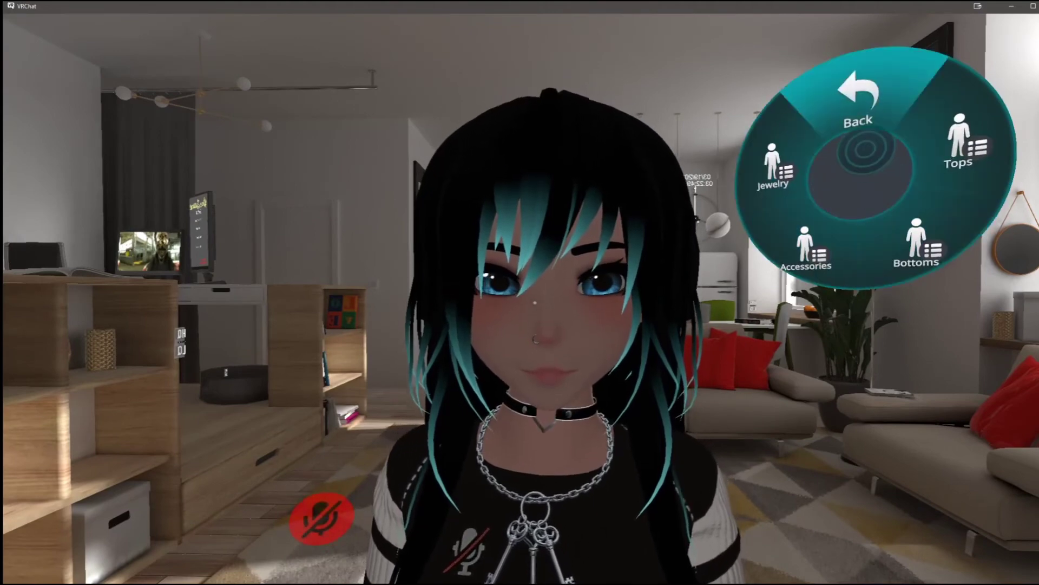
click(858, 106)
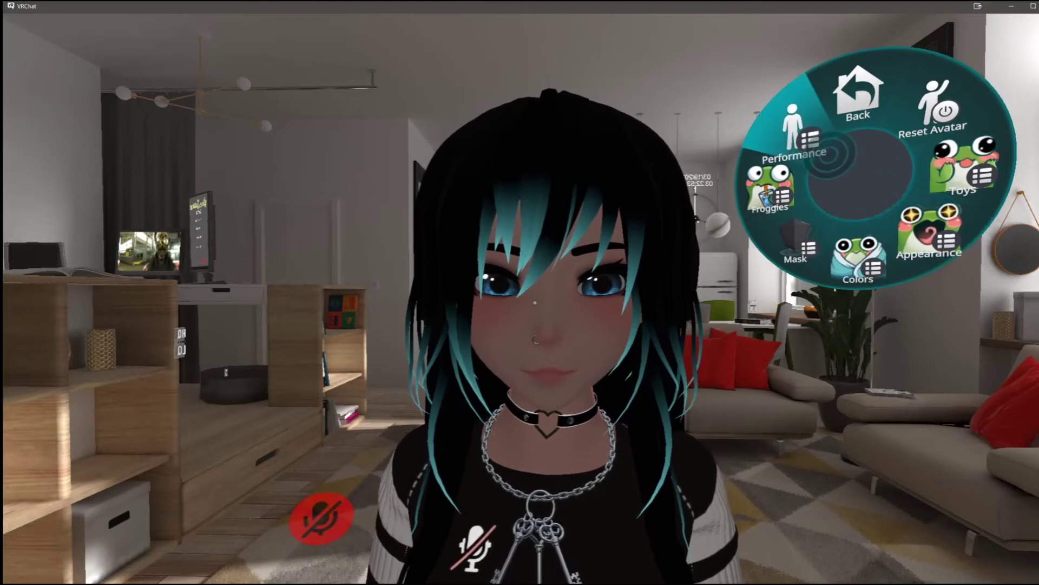
click(828, 154)
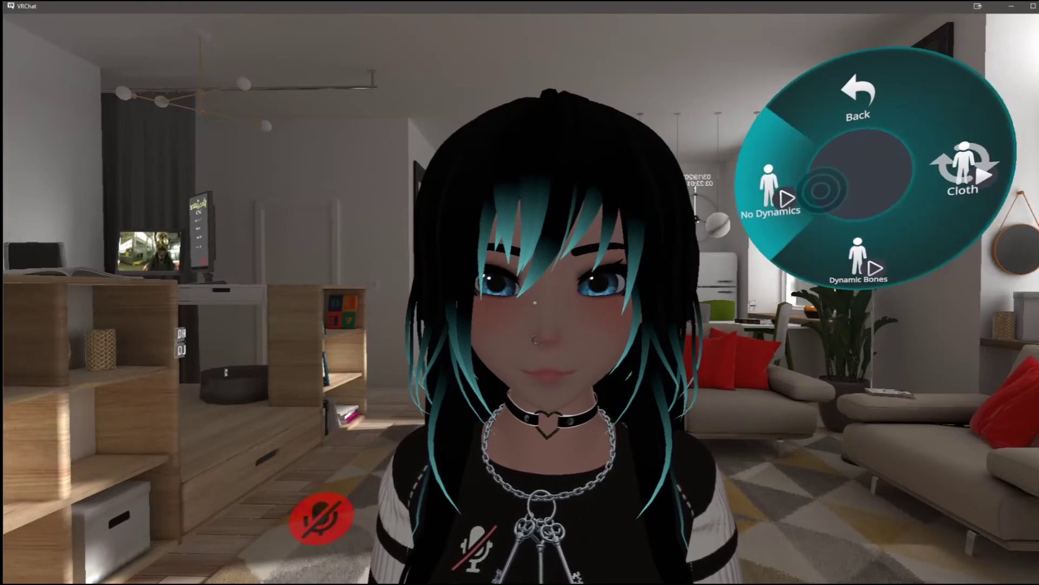
click(822, 190)
- Leave the Performance expressions and show the Avatar Debug Console through the Config options
click(861, 144)
click(862, 144)
click(854, 144)
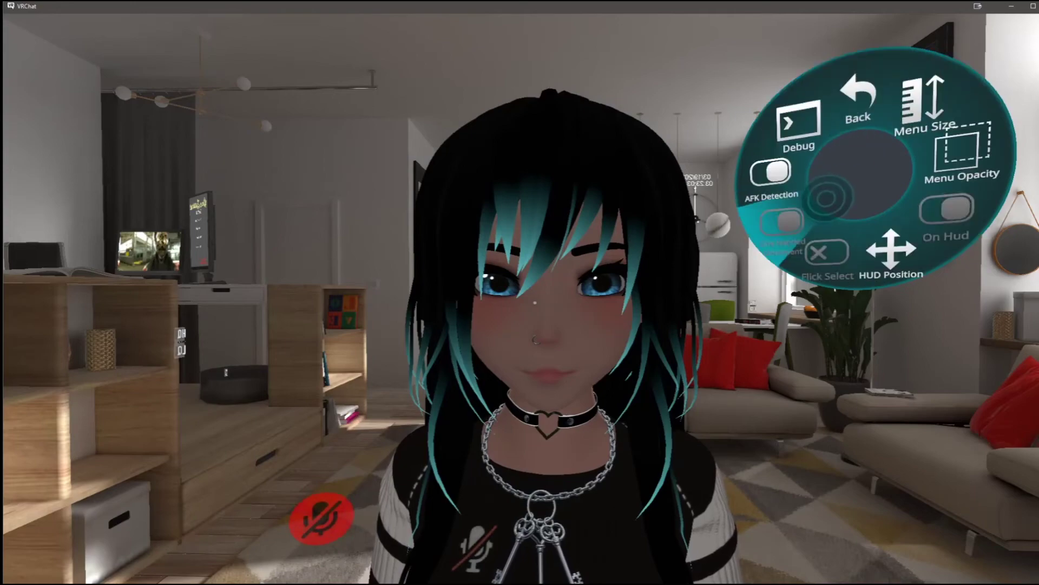
click(797, 127)
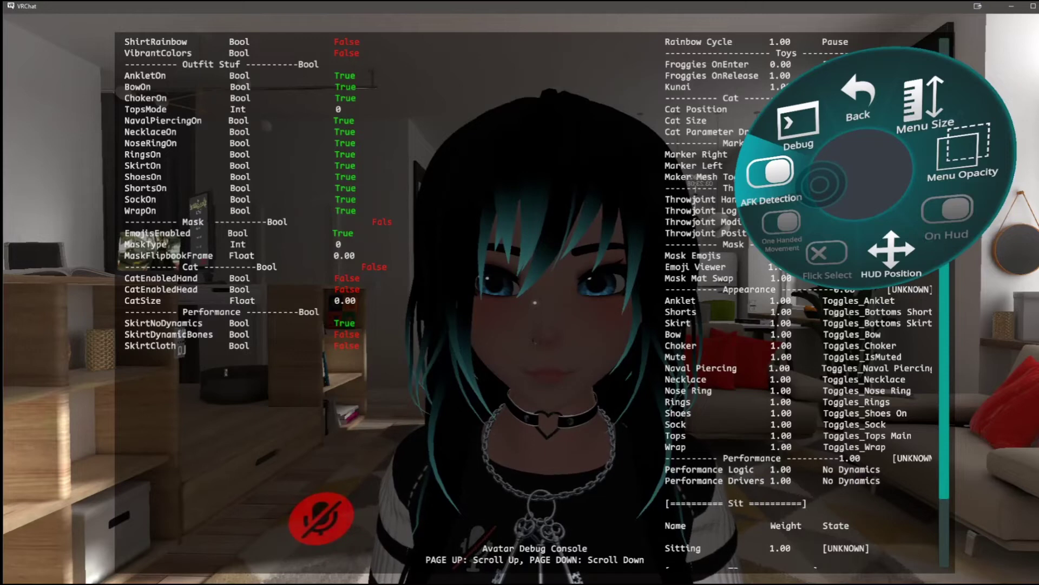
- Return to the Performance expressions, enable Cloth with the debug console showing and try to switch it off again
click(863, 148)
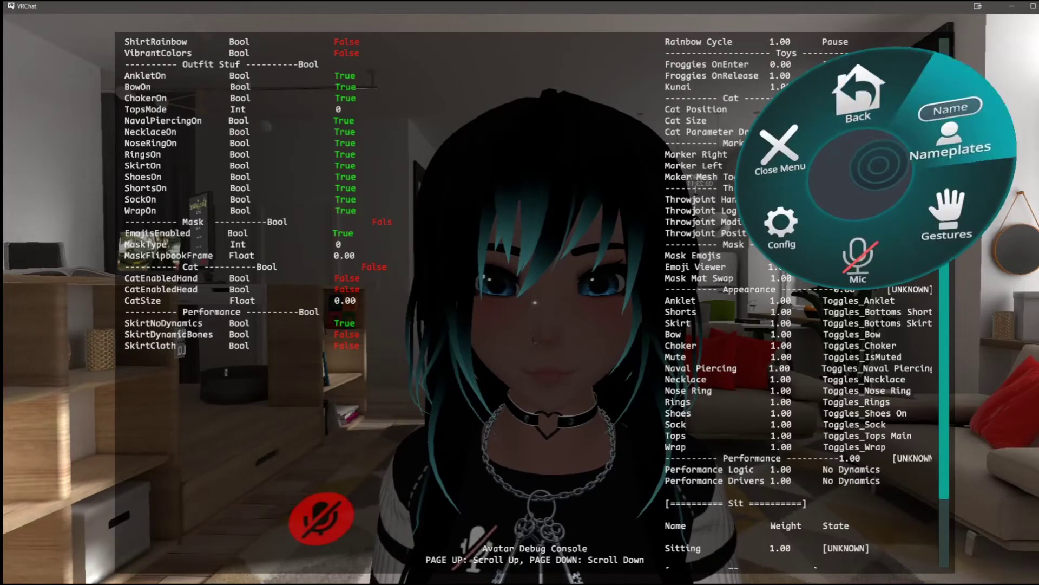
click(865, 148)
click(882, 183)
click(843, 159)
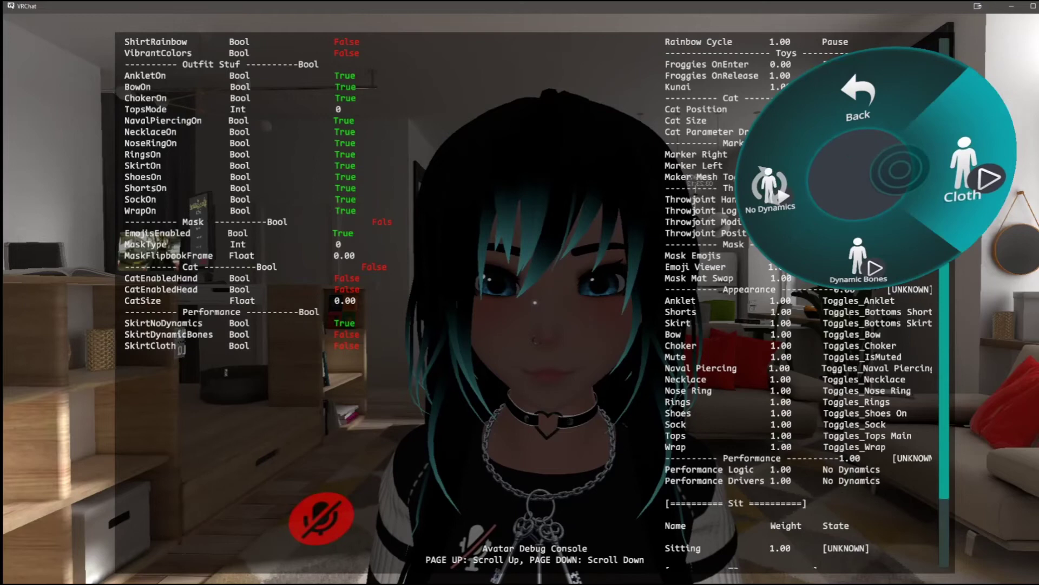
click(899, 171)
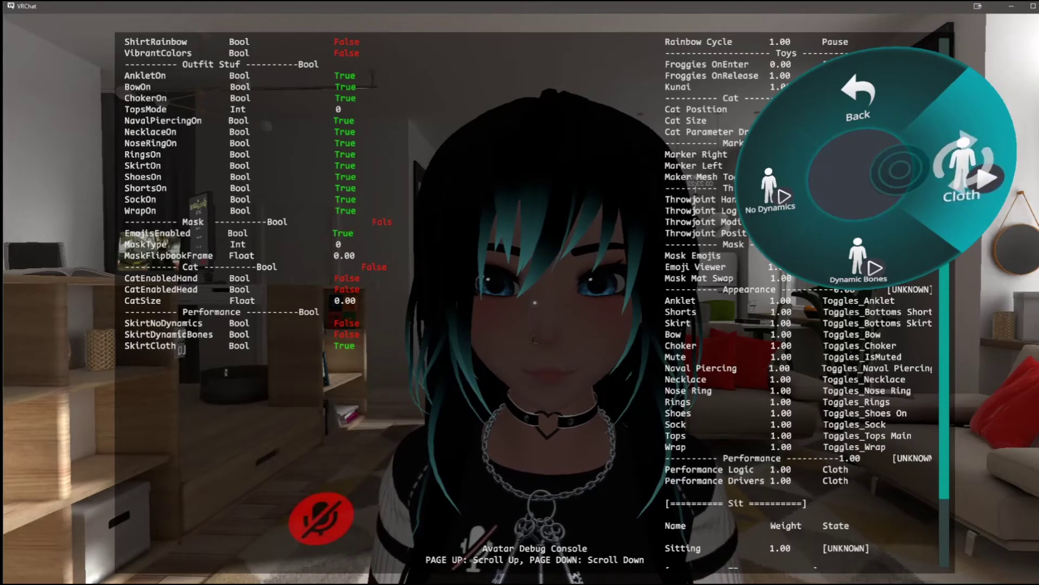
click(898, 171)
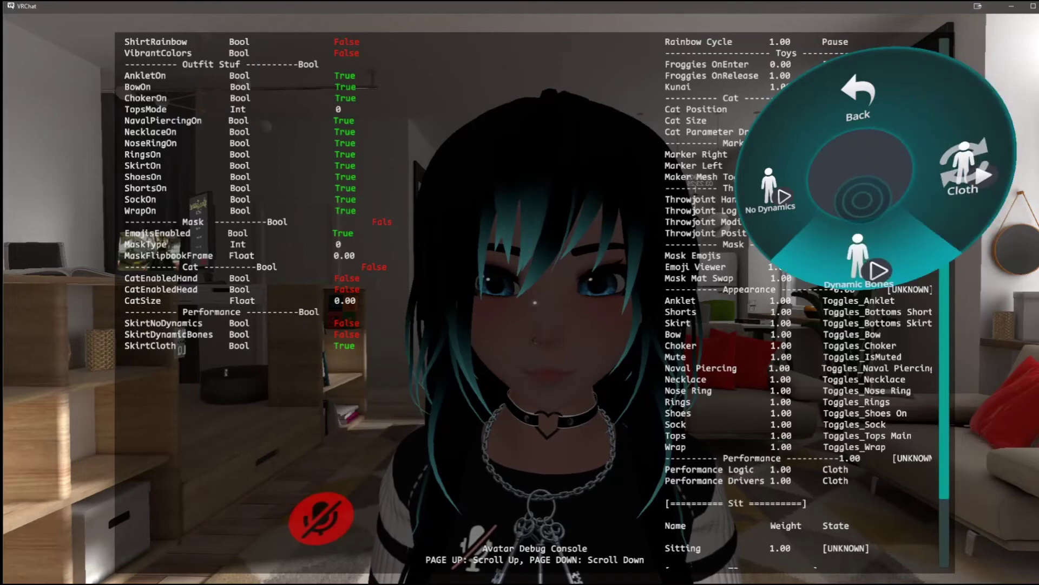
- Toggle Dynamic Bones on and off repeatedly to test the parameter drivers, ending with it off, and close the radial controls
click(863, 199)
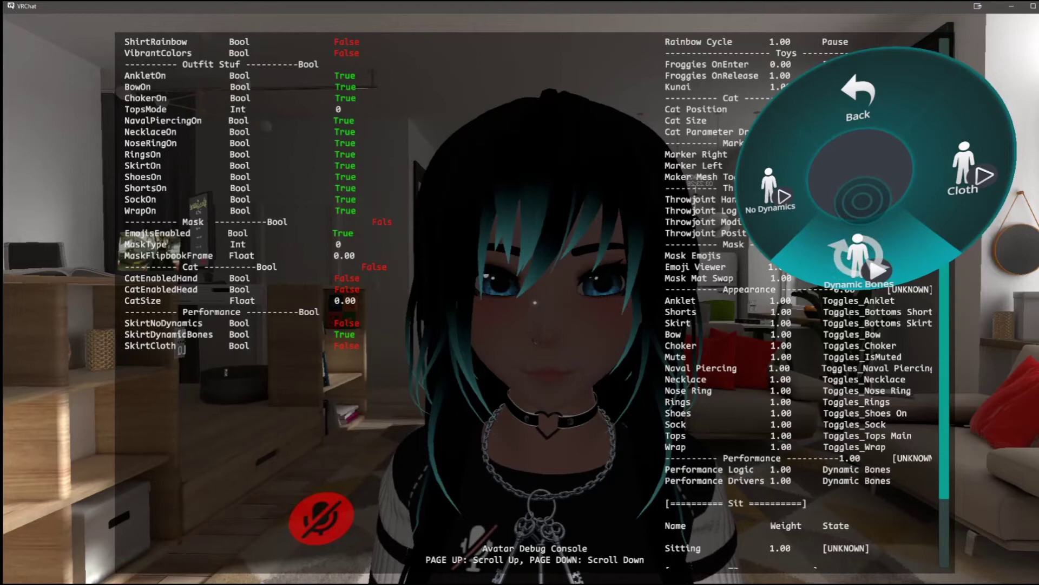
click(863, 200)
click(863, 200)
click(863, 200)
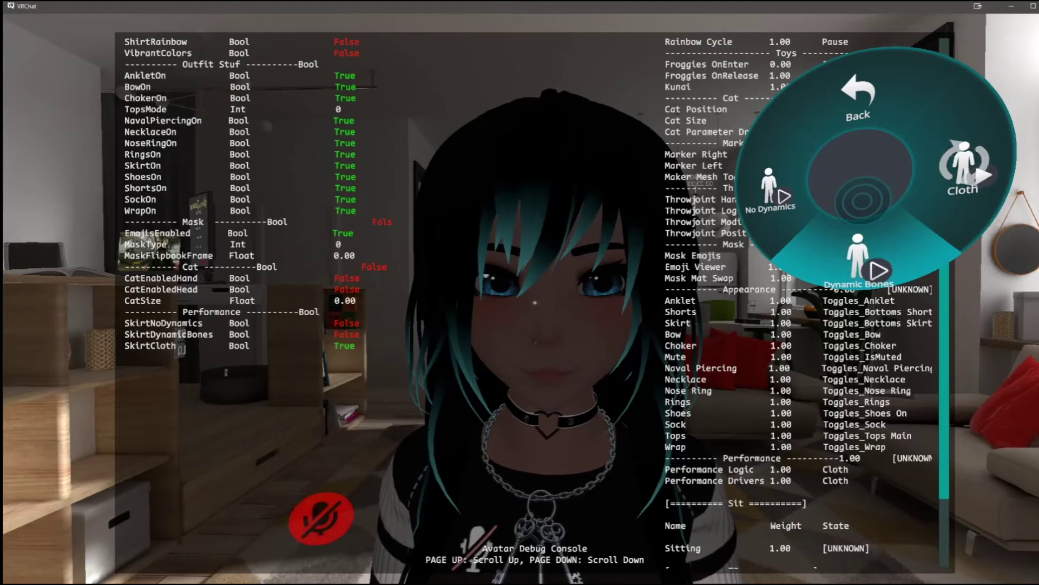
click(863, 200)
click(863, 201)
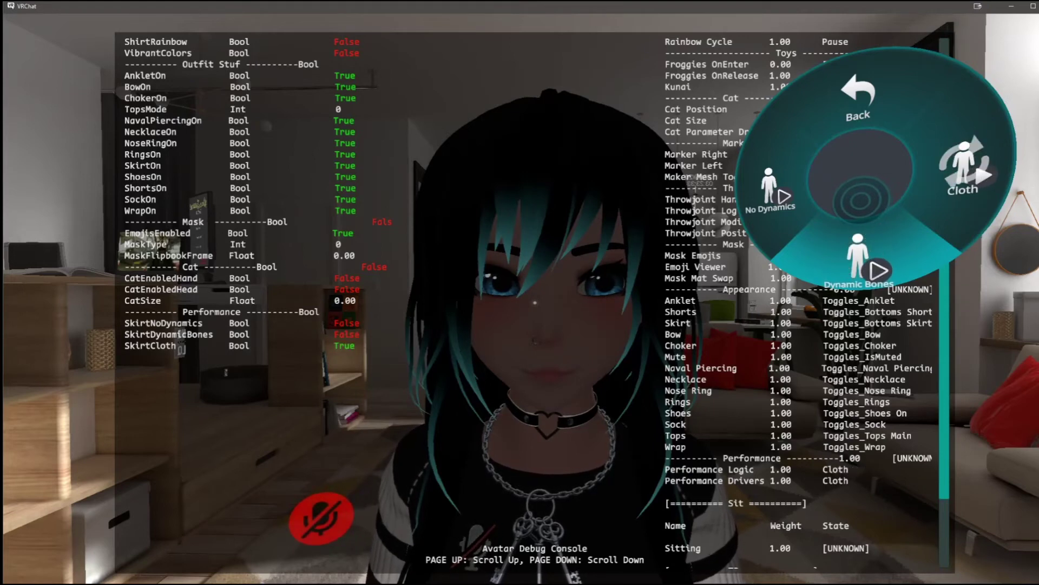
key(r)
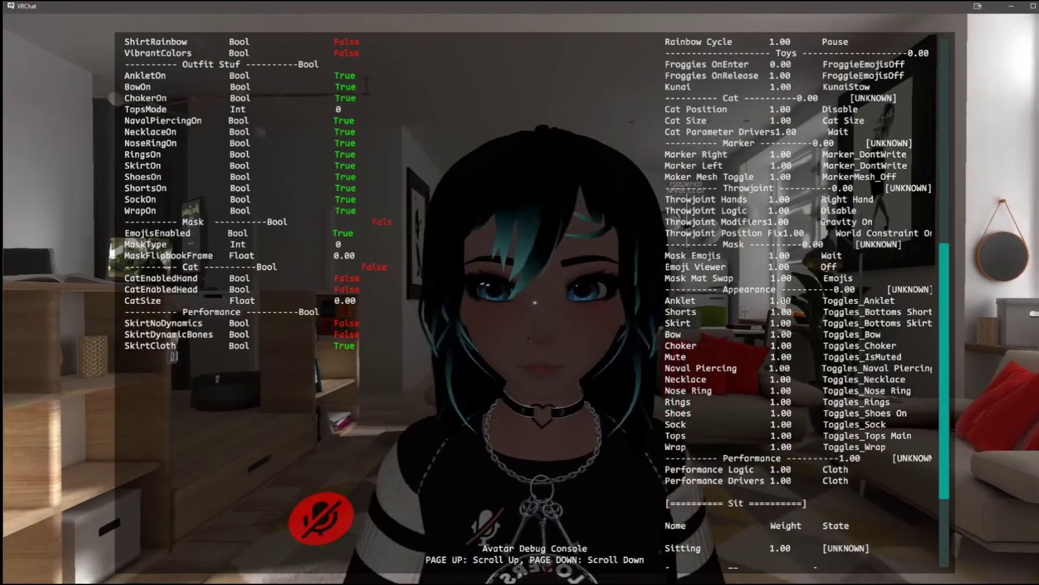
- Switch back to Unity and bring the Performance Drivers states closer into view
key(alt+Tab)
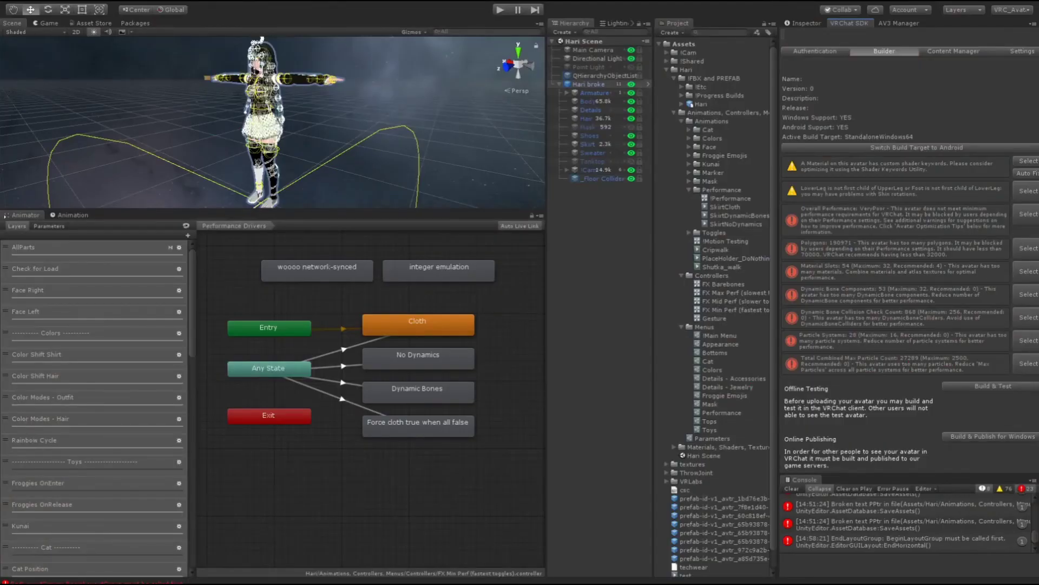
scroll(444, 328, up, 3)
middle_drag(446, 325, 472, 317)
scroll(478, 320, down, 2)
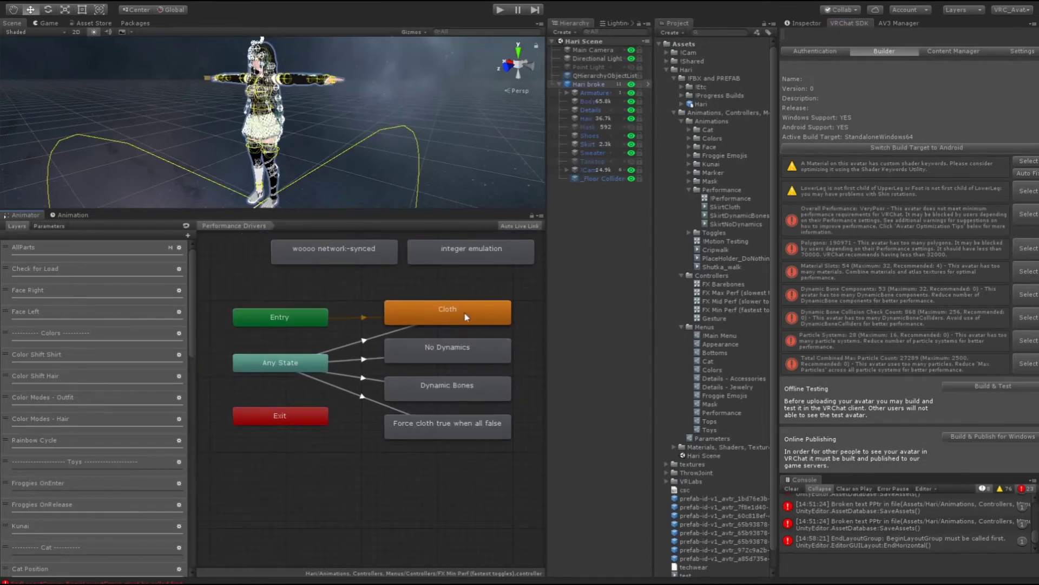
- Show the Dynamic Bones state's Avatar Parameter Driver settings in the Inspector
click(450, 318)
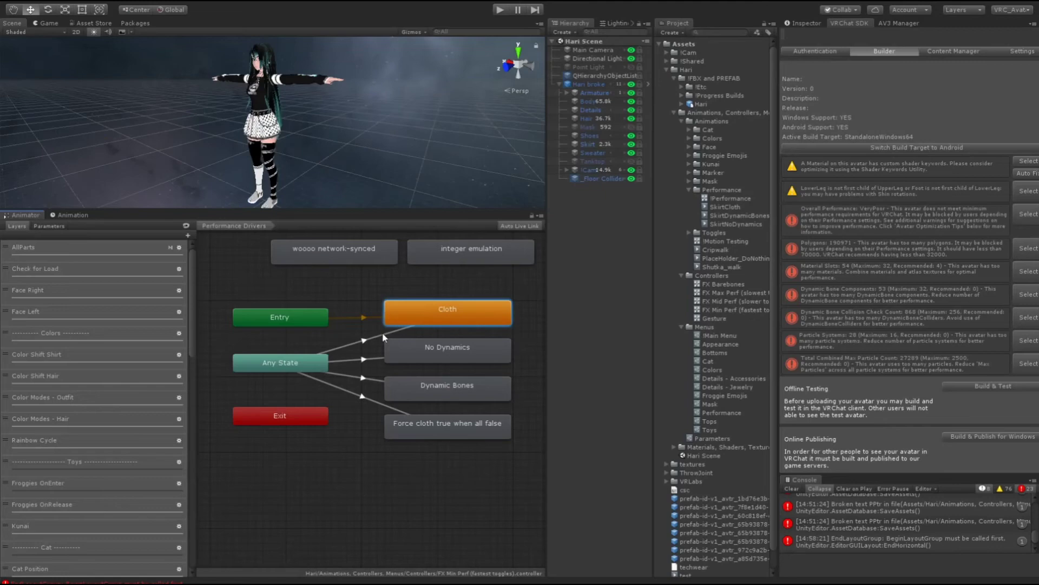
click(453, 355)
click(459, 385)
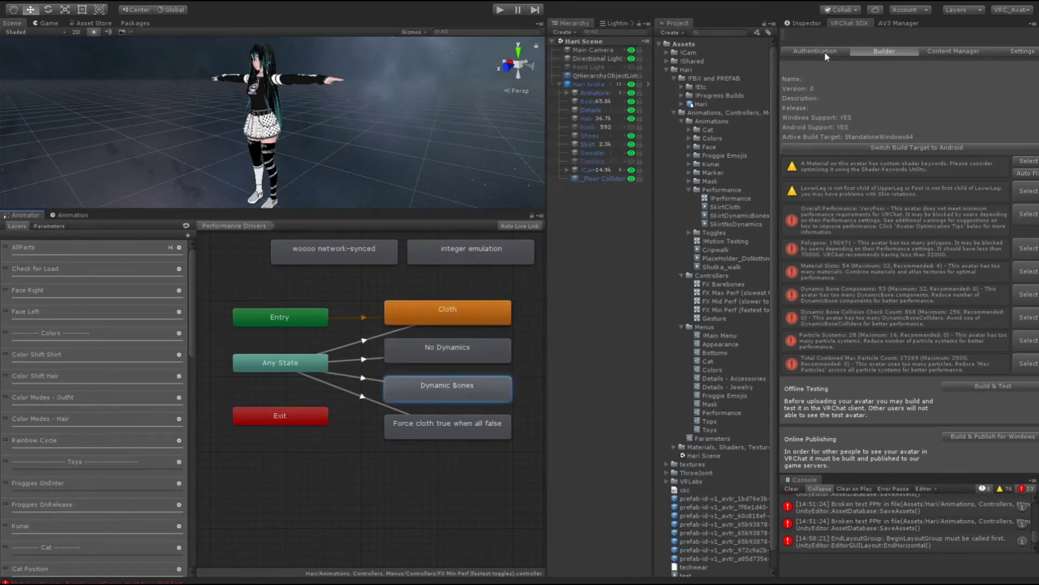
click(808, 25)
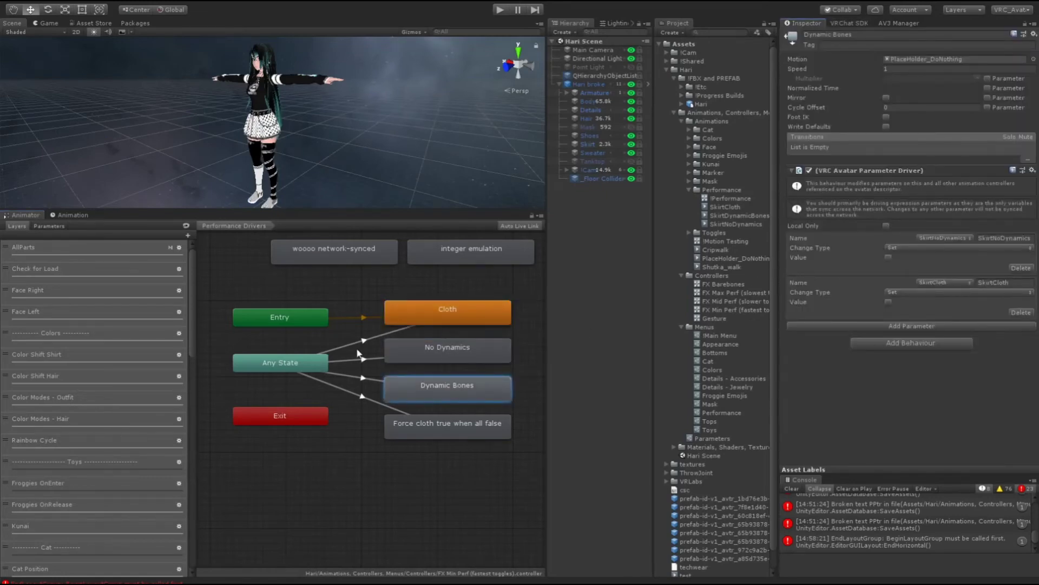
- Inspect the conditions on the Any State transitions to Cloth, No Dynamics and Dynamic Bones in Performance Drivers
click(370, 339)
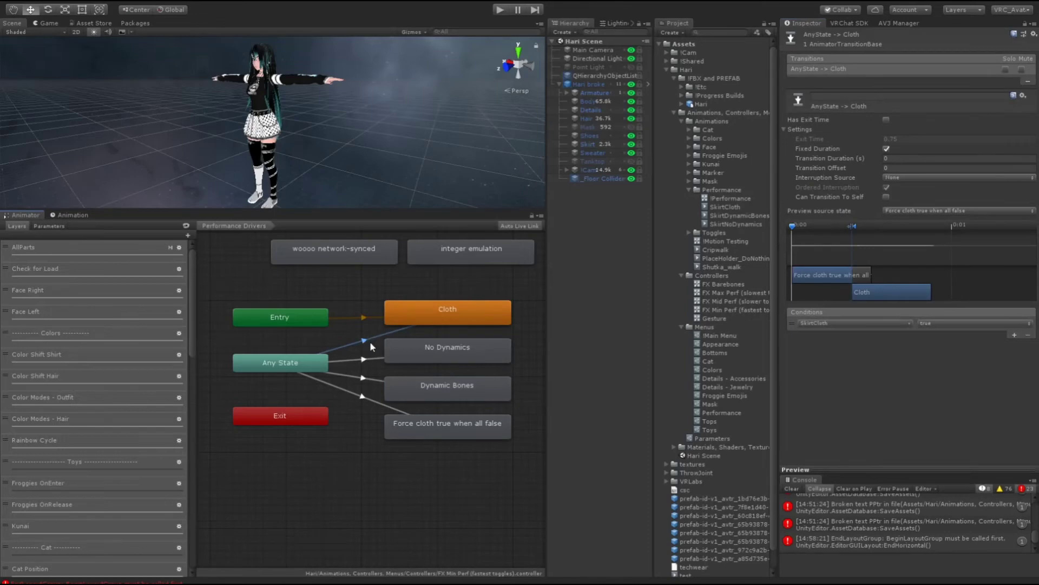
click(367, 360)
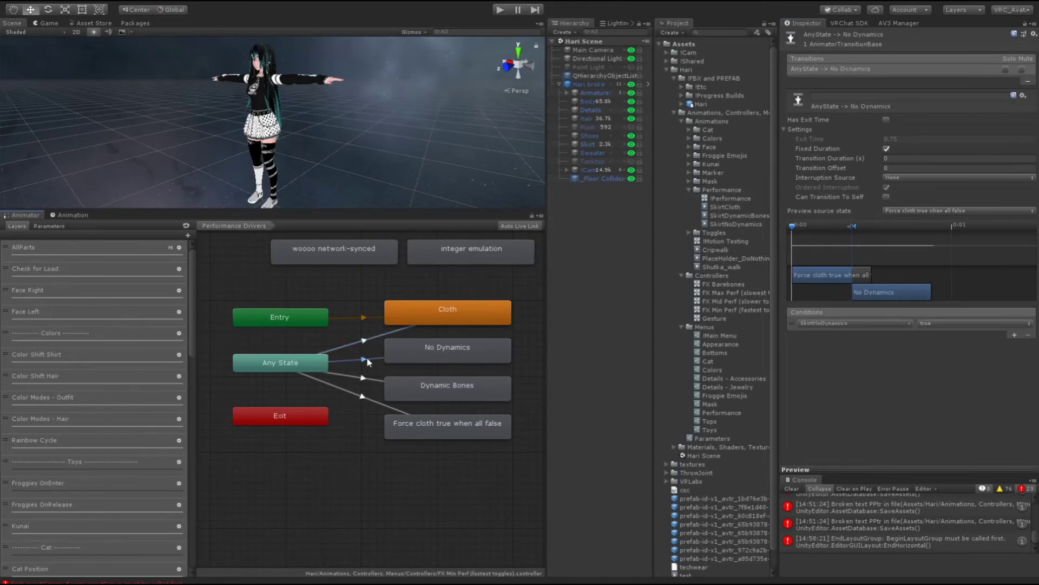
click(366, 383)
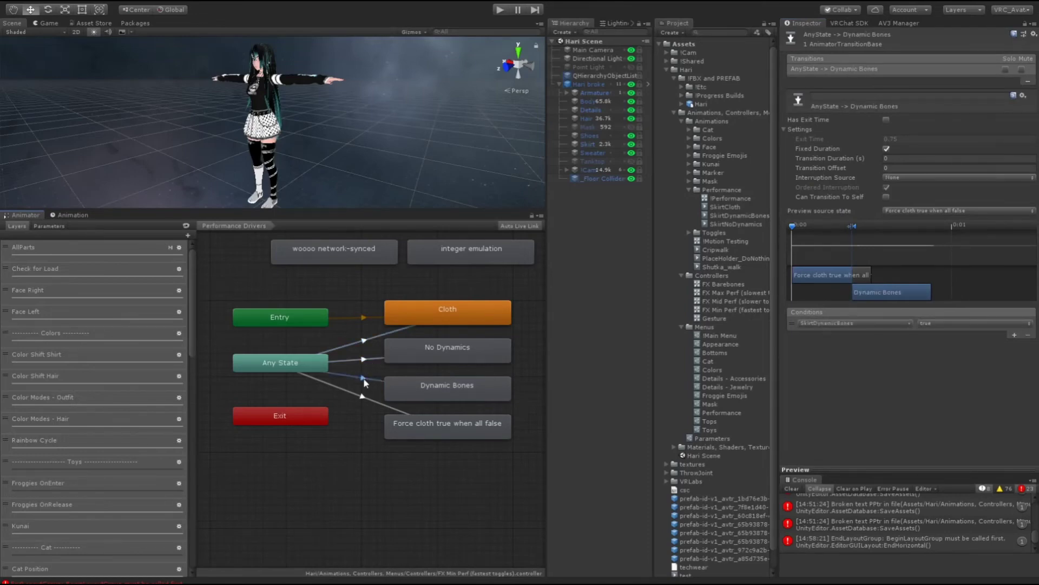
click(364, 359)
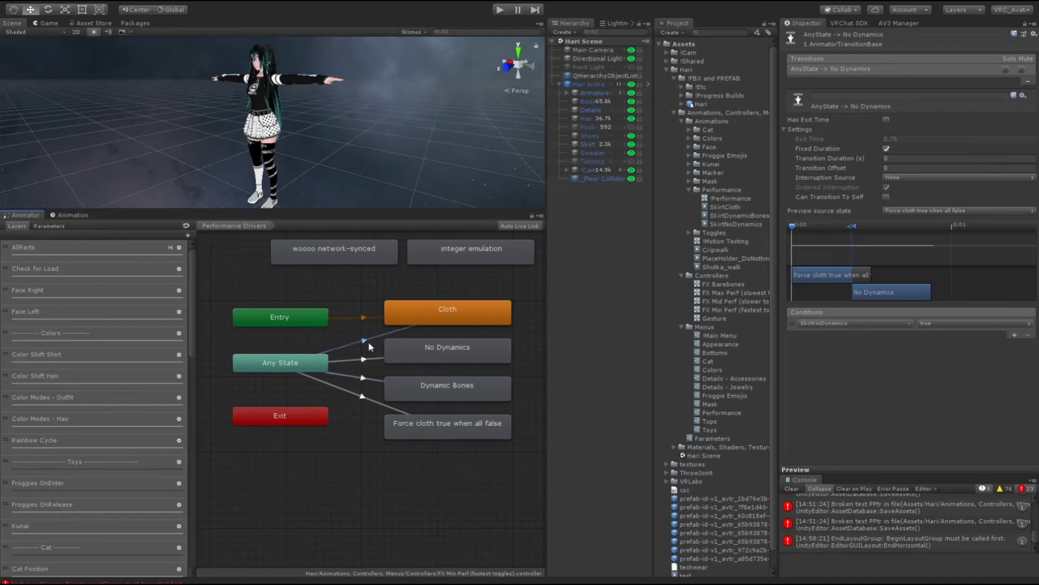
- Show the Performance Logic layer and inspect the conditions on its Any State transitions
scroll(108, 481, down, 5)
scroll(72, 530, down, 10)
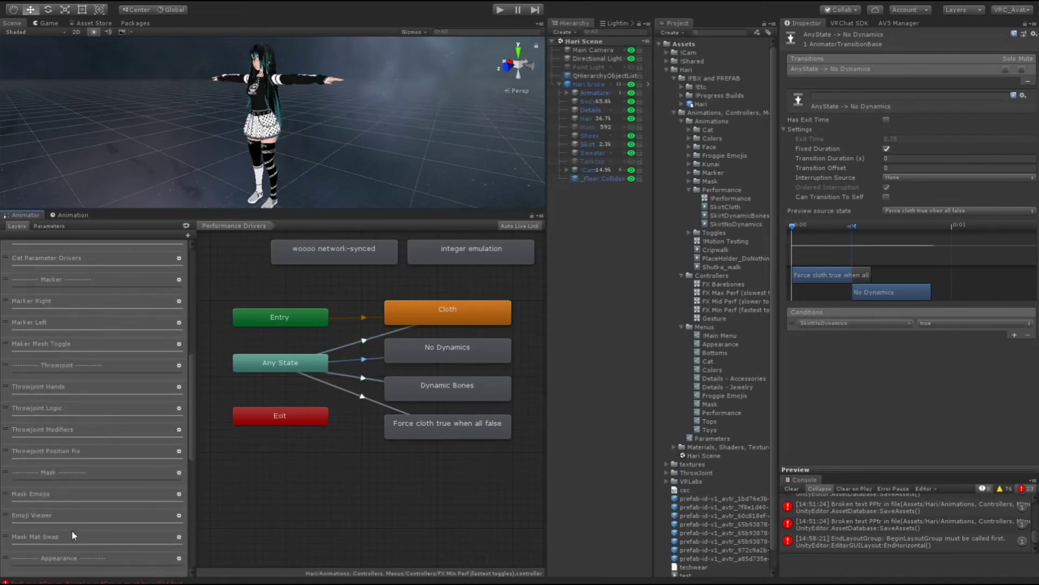
click(64, 536)
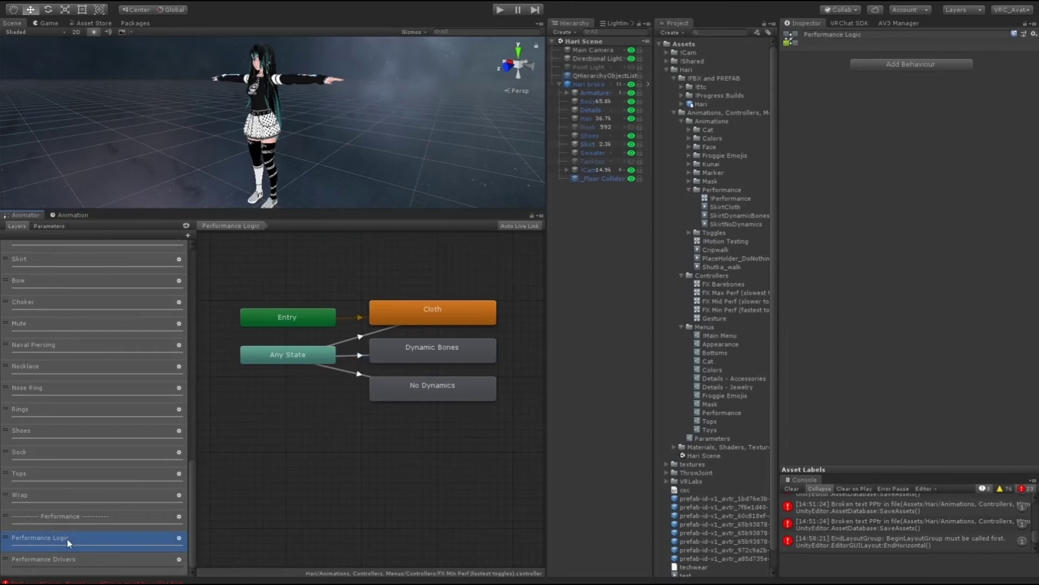
click(360, 355)
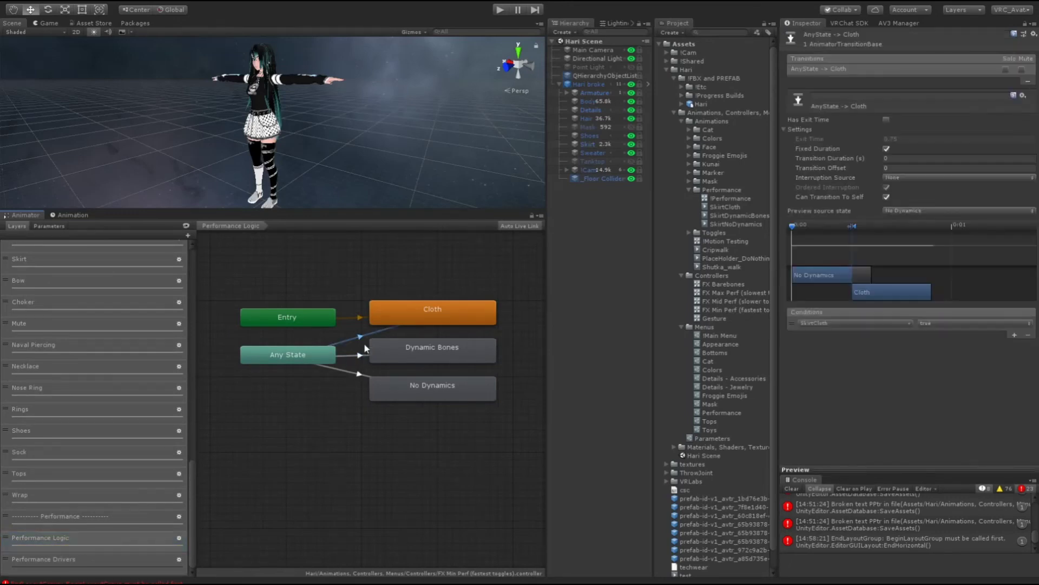
click(358, 374)
- Return to the Performance Drivers layer and go through all four of its driver states, ending on Cloth
click(45, 560)
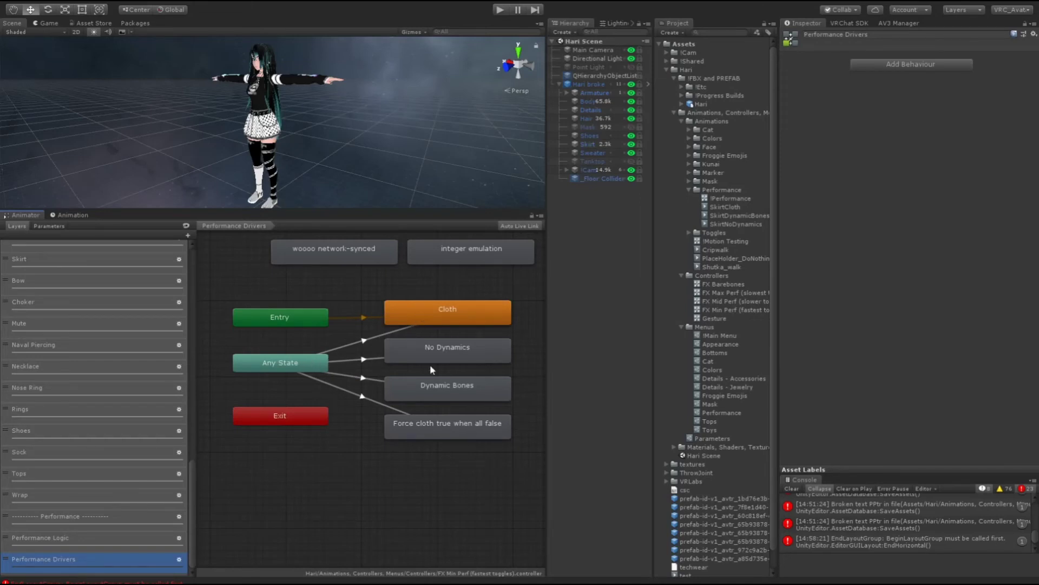
click(438, 319)
click(444, 355)
click(442, 387)
click(445, 432)
click(450, 394)
click(450, 355)
click(450, 319)
click(450, 356)
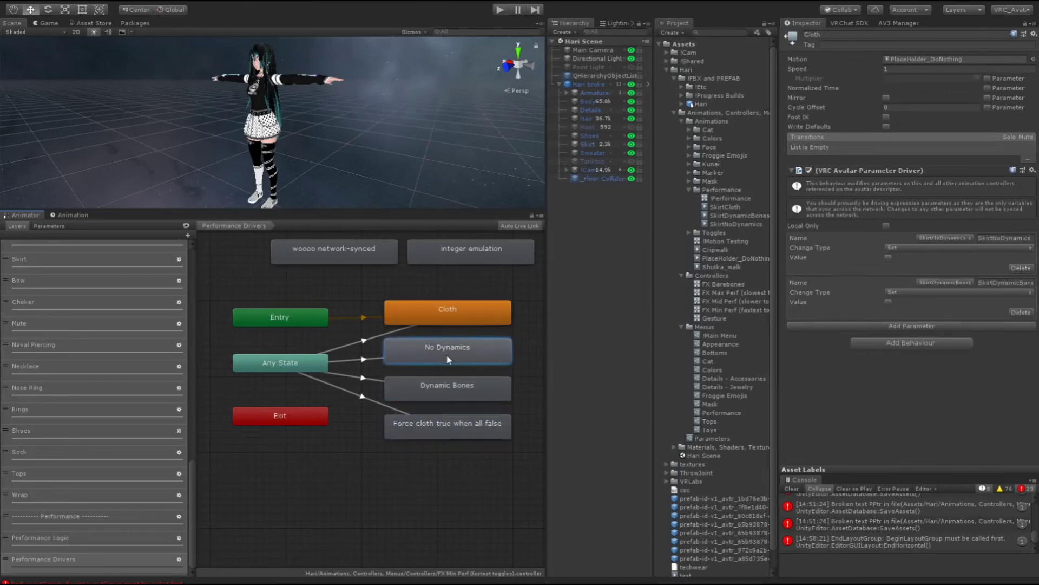
click(452, 389)
click(452, 420)
click(449, 388)
click(447, 350)
click(447, 312)
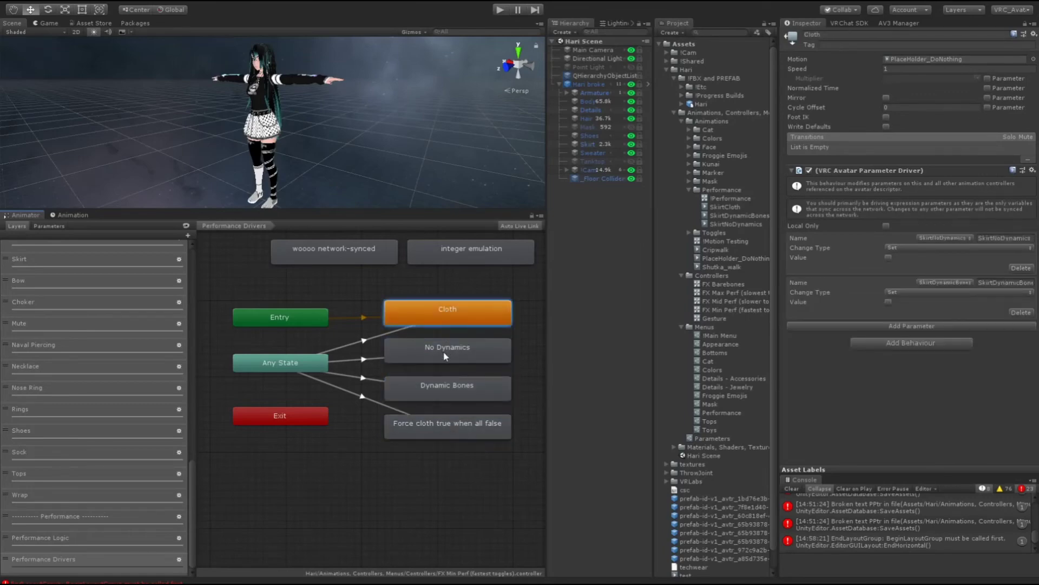
- Examine which skirt parameters the No Dynamics, Cloth and Dynamic Bones states each drive
click(445, 354)
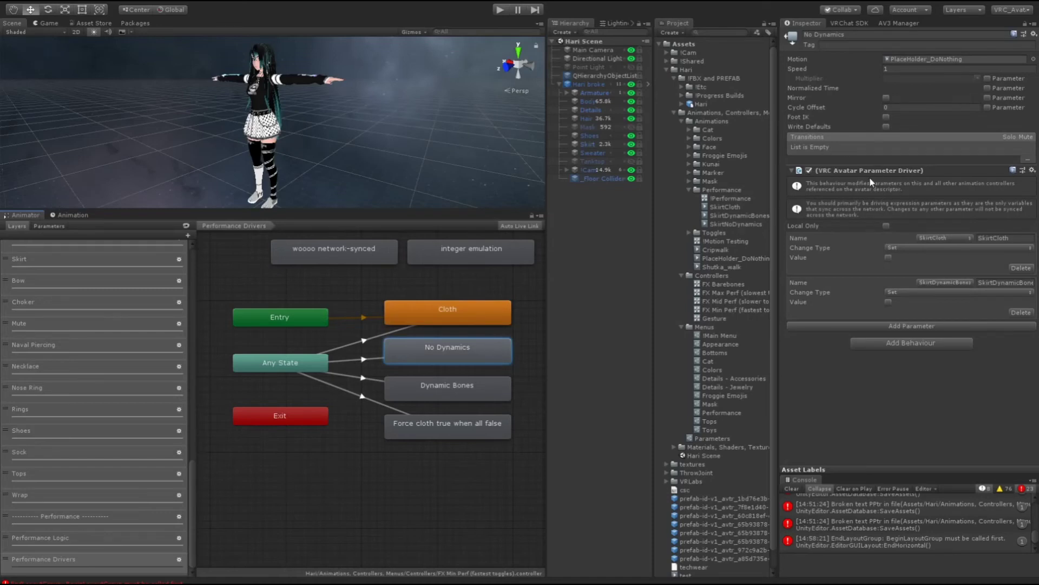
click(453, 313)
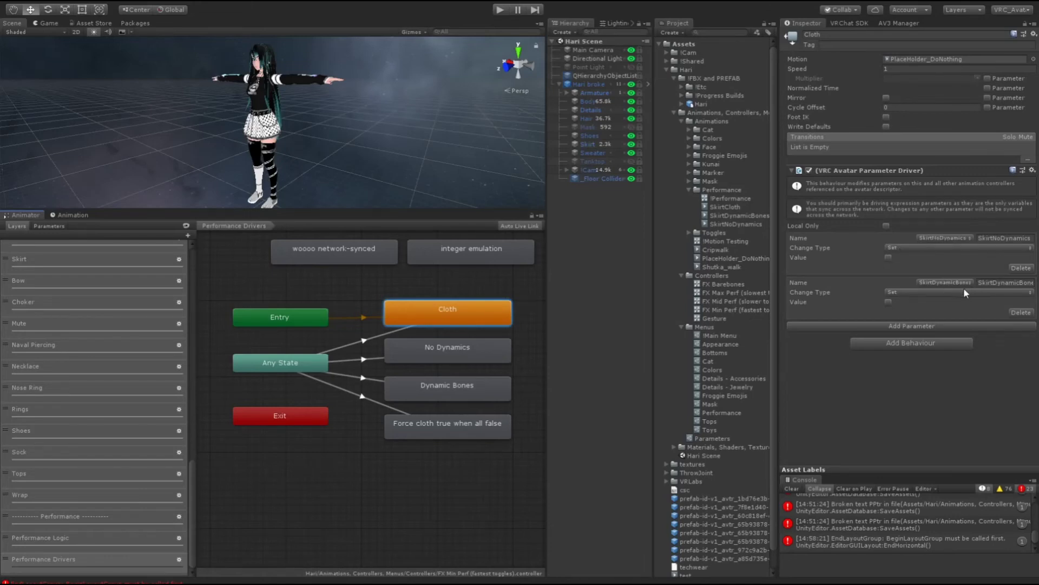
click(468, 361)
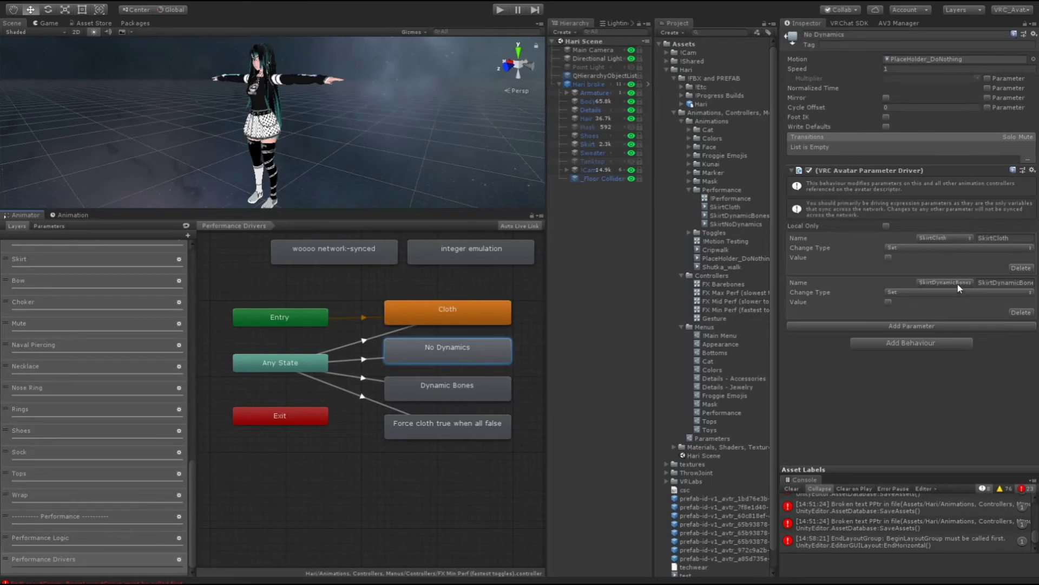
click(447, 385)
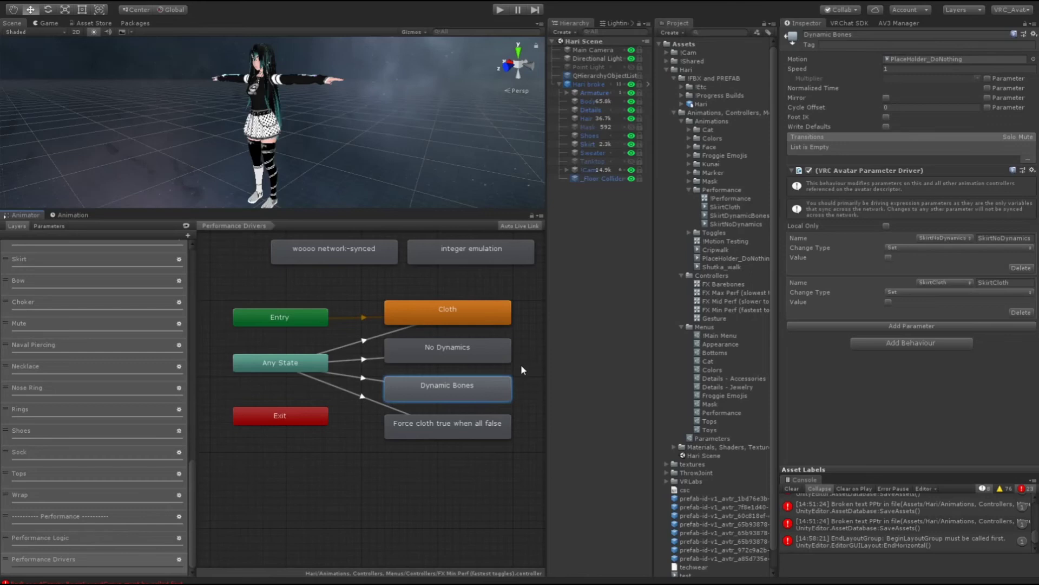
- Switch repeatedly between the Cloth, No Dynamics and Dynamic Bones states to compare their parameter drivers
click(447, 350)
click(446, 317)
click(441, 354)
click(444, 378)
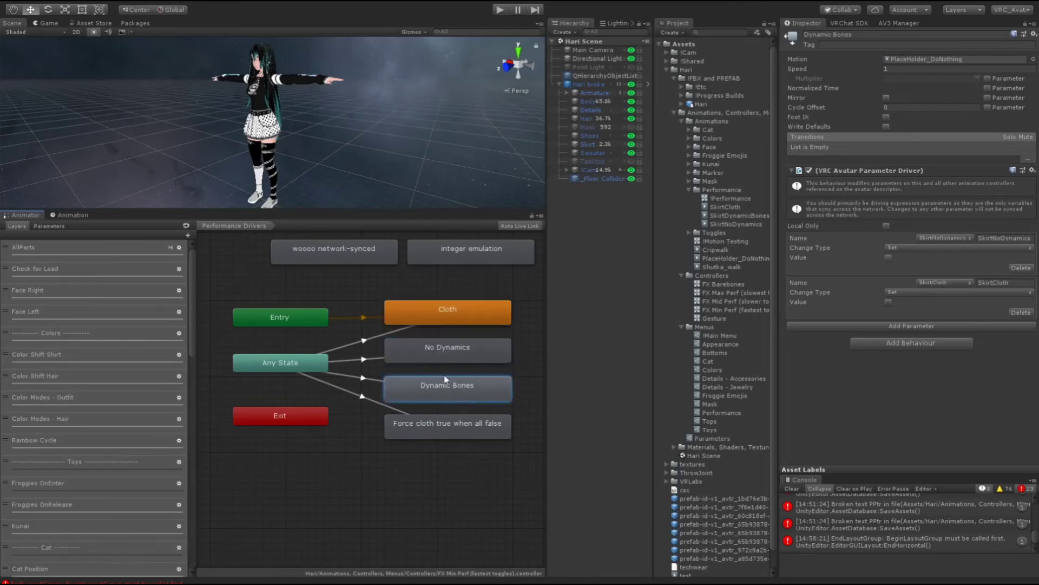
click(445, 352)
click(446, 314)
click(446, 353)
click(450, 389)
click(445, 355)
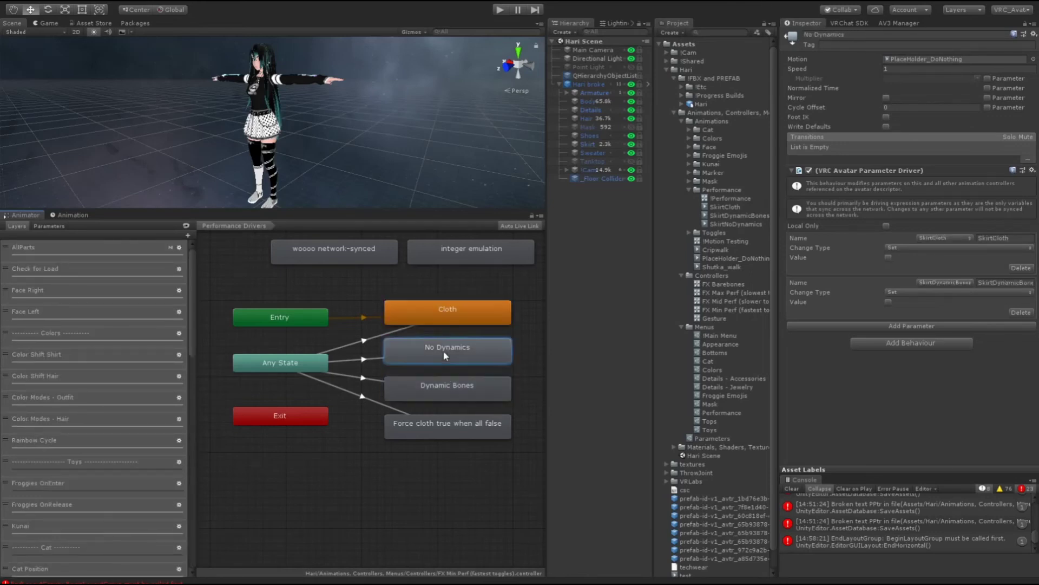
- Compare the Any State transition conditions for the three skirt modes and show the Dynamic Bones state's driver
click(374, 336)
click(364, 358)
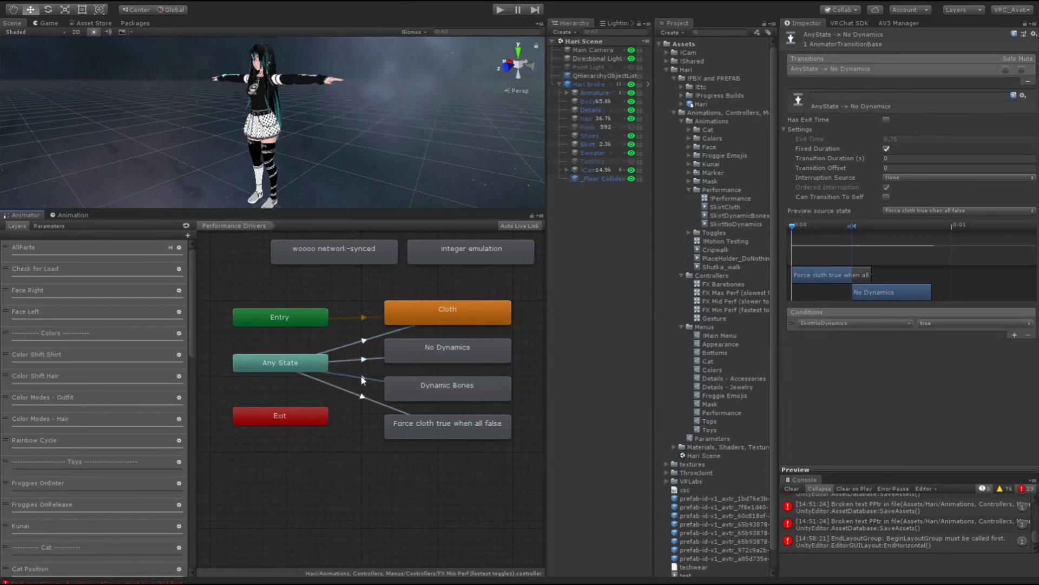
click(365, 359)
click(365, 341)
click(365, 359)
click(366, 377)
click(455, 394)
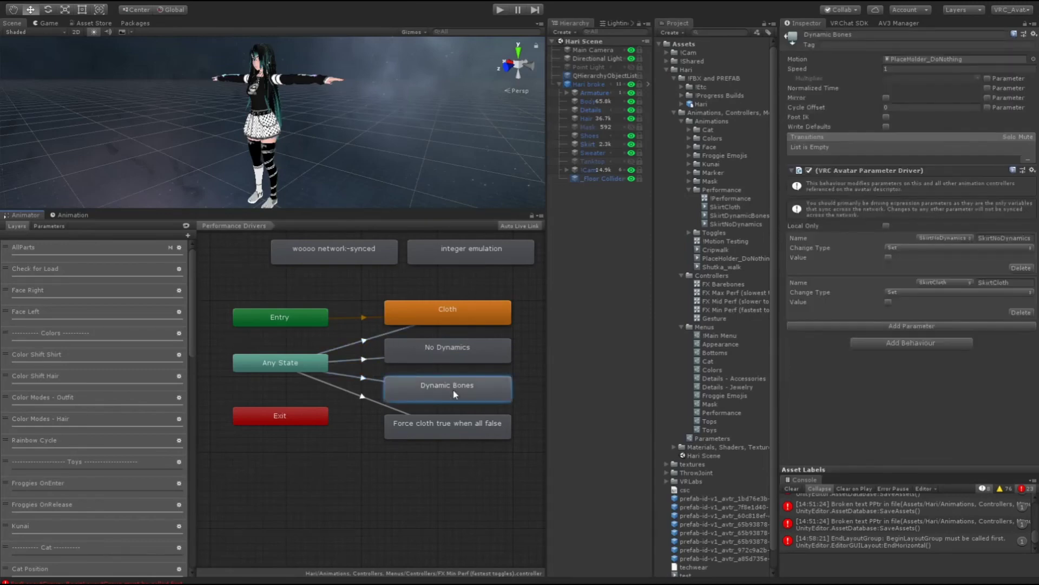
- Examine the parameter driver of the "Force cloth true when all false" state and its incoming transition's conditions
click(413, 424)
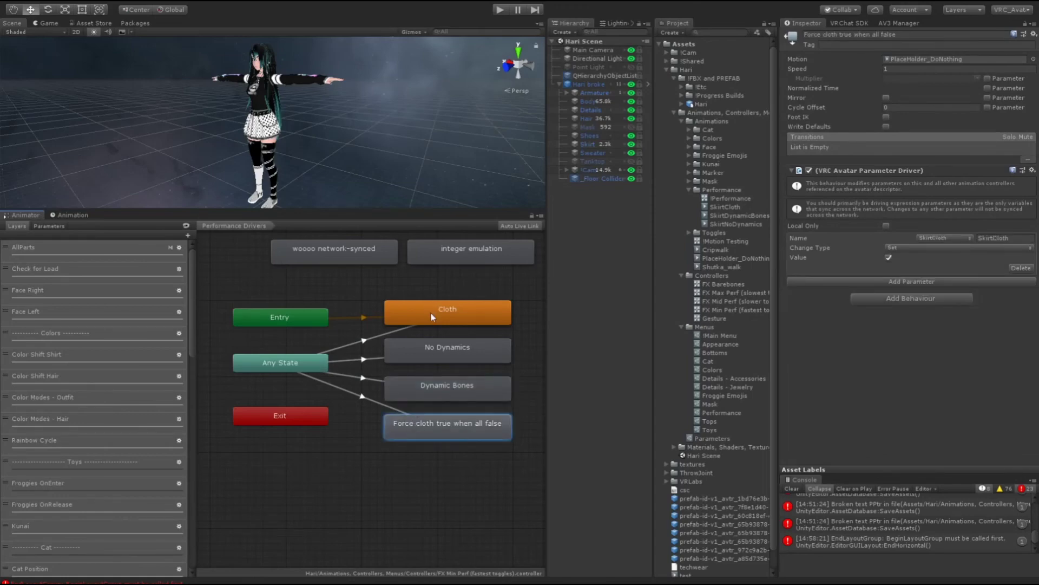
click(439, 314)
click(414, 419)
click(373, 400)
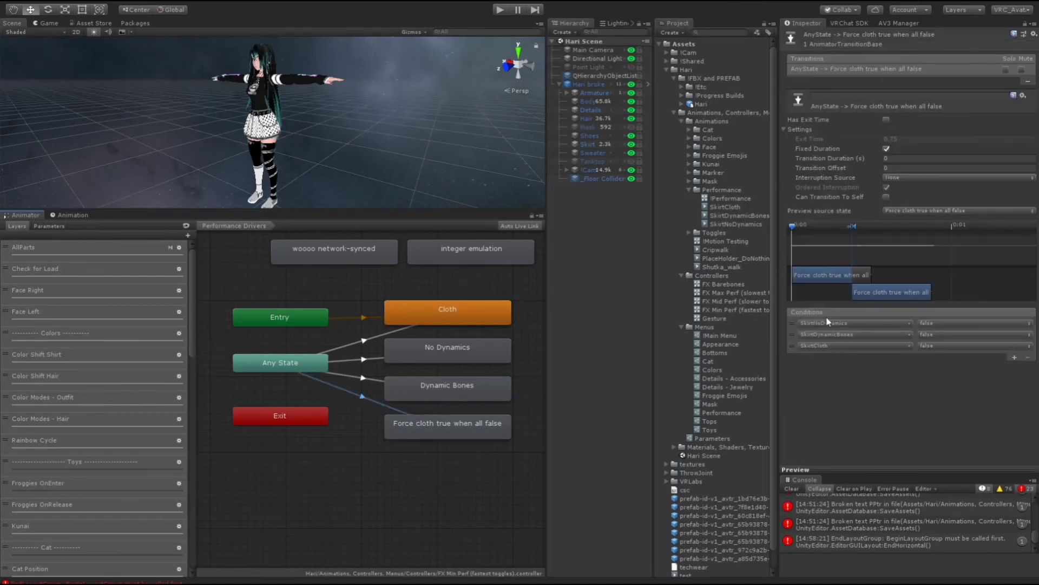
click(418, 426)
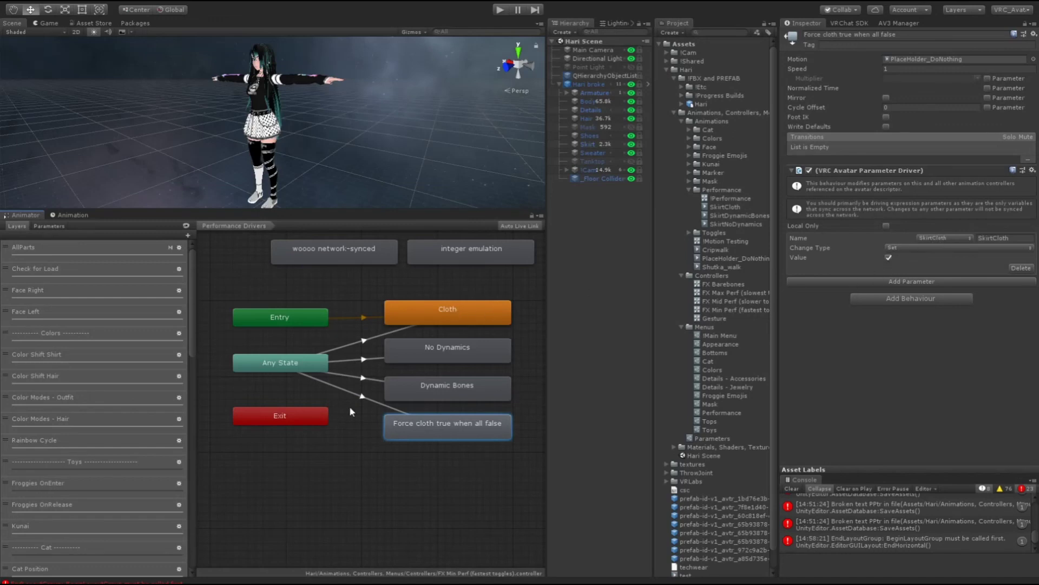
- Move the Any State node slightly down between Entry and Exit, and look at the Entry node's default state
middle_drag(404, 381, 378, 446)
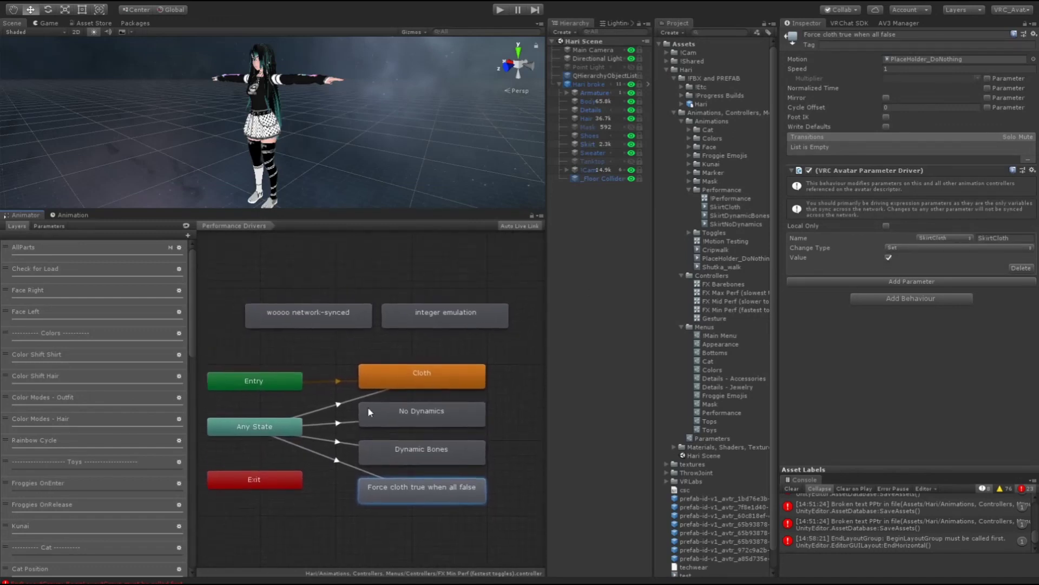
middle_drag(381, 385, 400, 347)
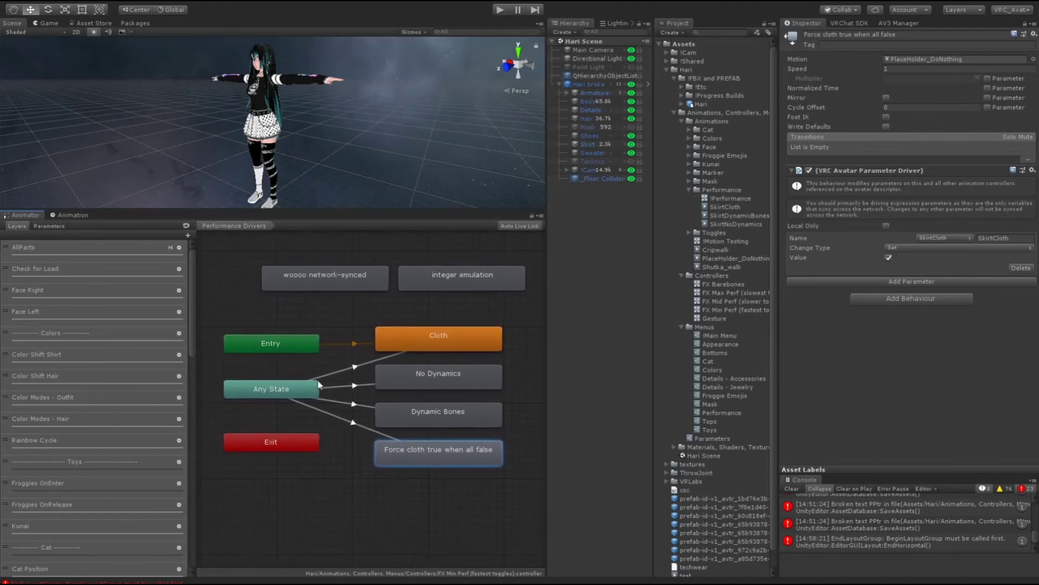
click(302, 396)
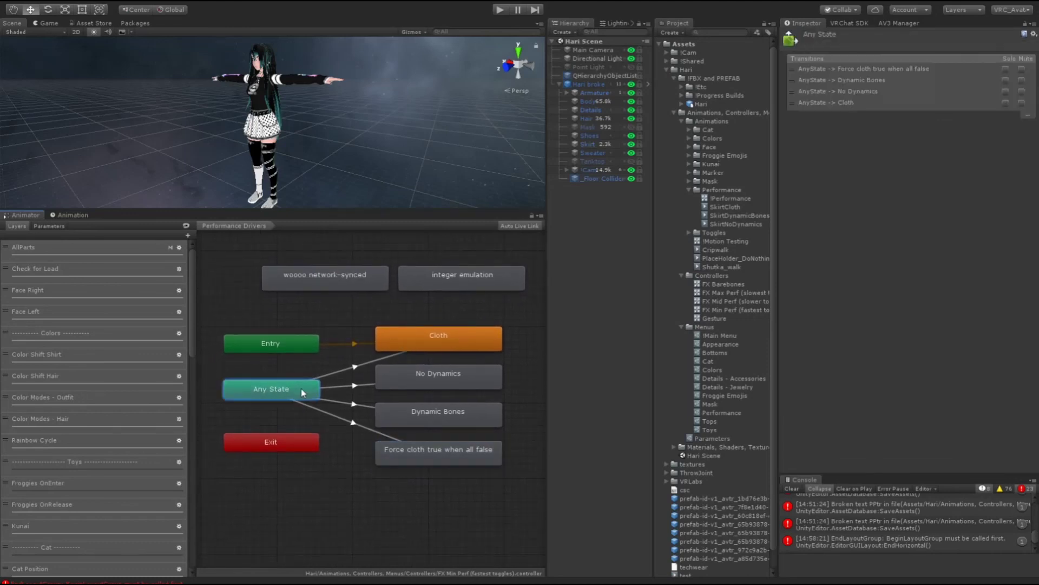
click(304, 440)
click(294, 348)
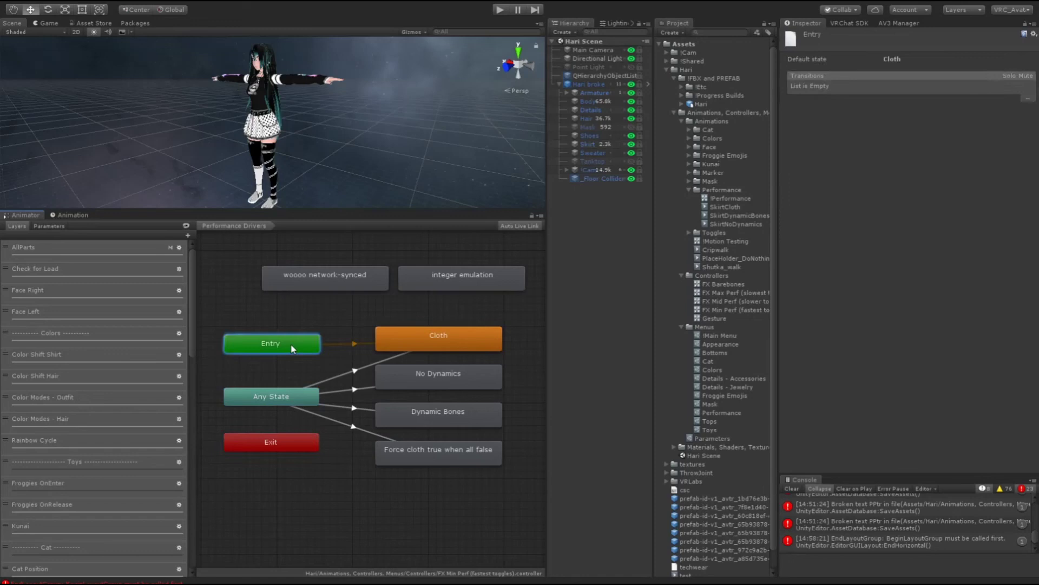
- Open the Parameters asset and examine the skirt parameters in its Performance section
click(712, 438)
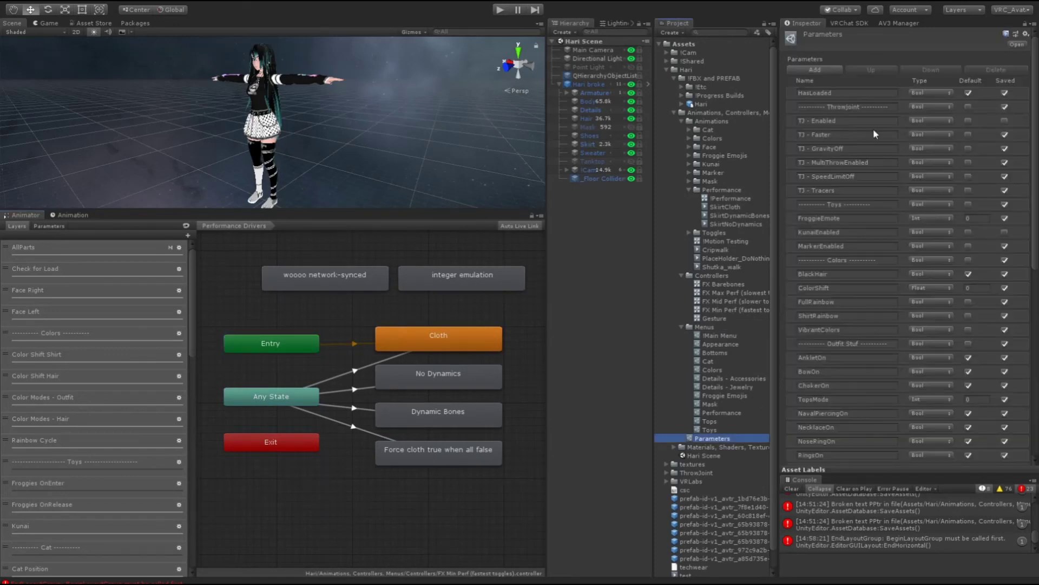
scroll(842, 352, down, 10)
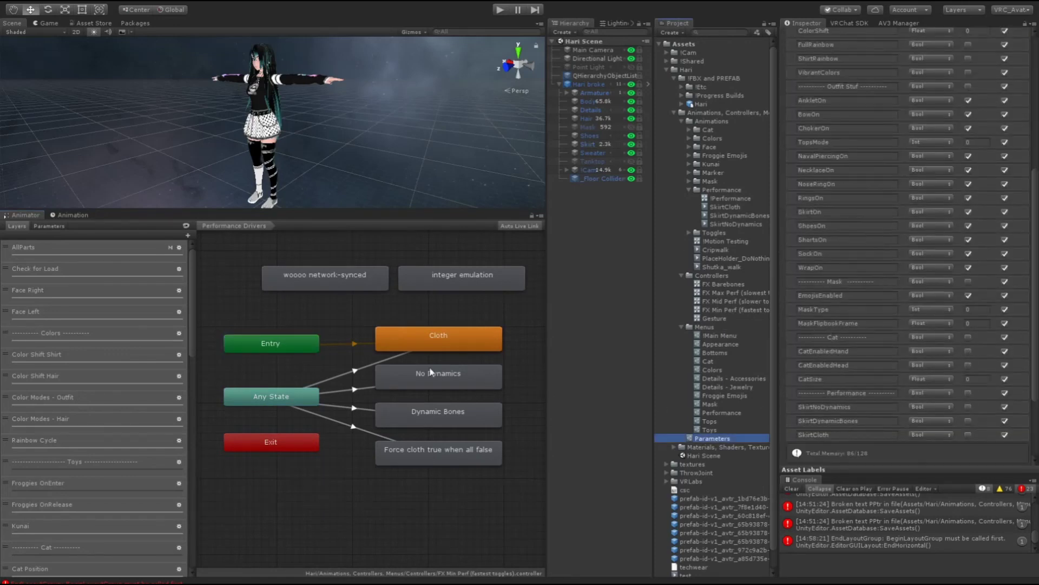
- Shift the "woooo network-synced" and "integer emulation" note states together to the left above the state graph
click(361, 359)
drag(313, 243, 432, 280)
click(363, 259)
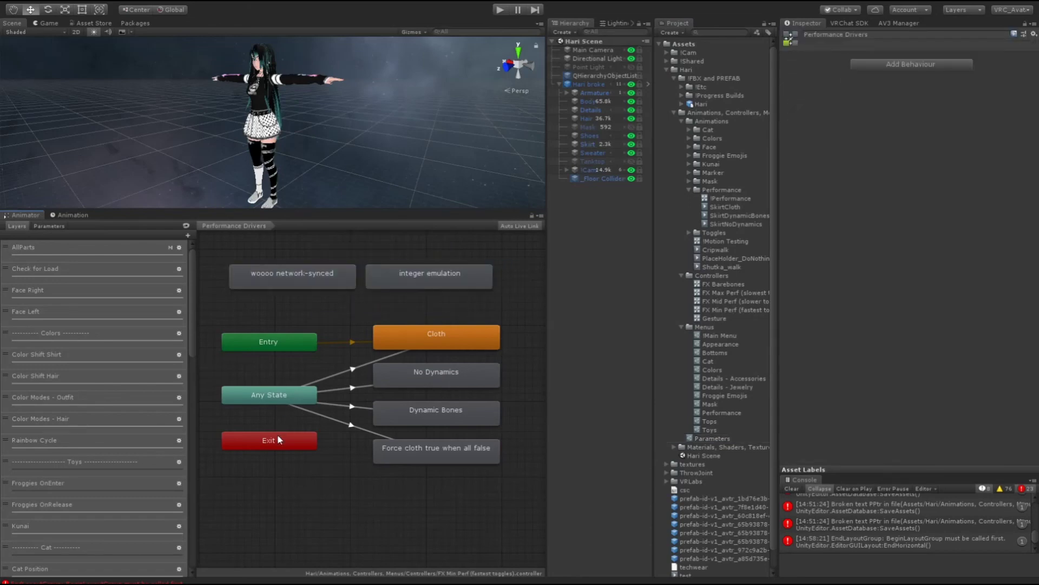
- View the Performance Logic layer again and return to the Performance Drivers layer
scroll(122, 454, down, 15)
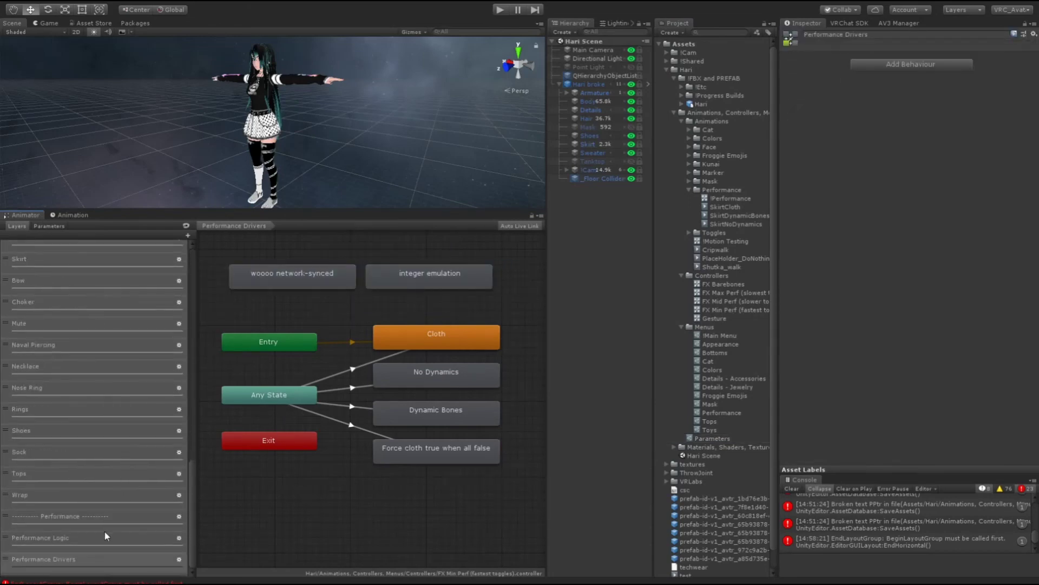
click(104, 536)
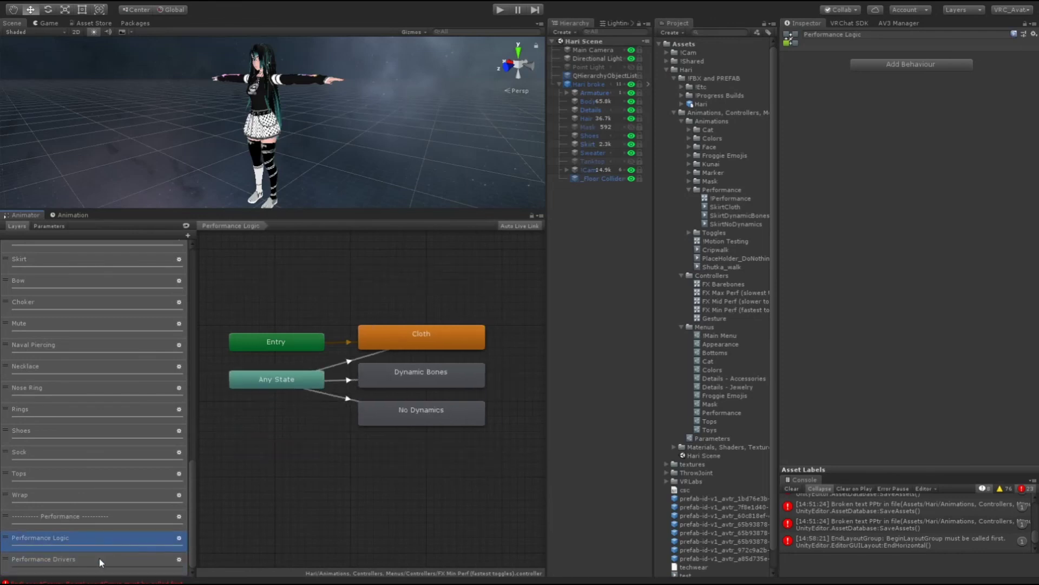
click(99, 561)
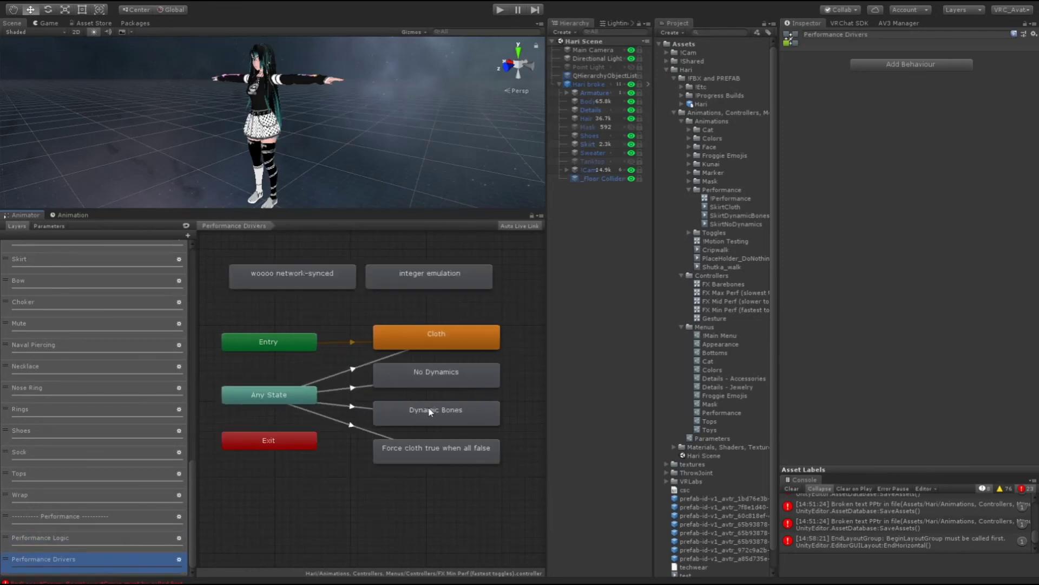